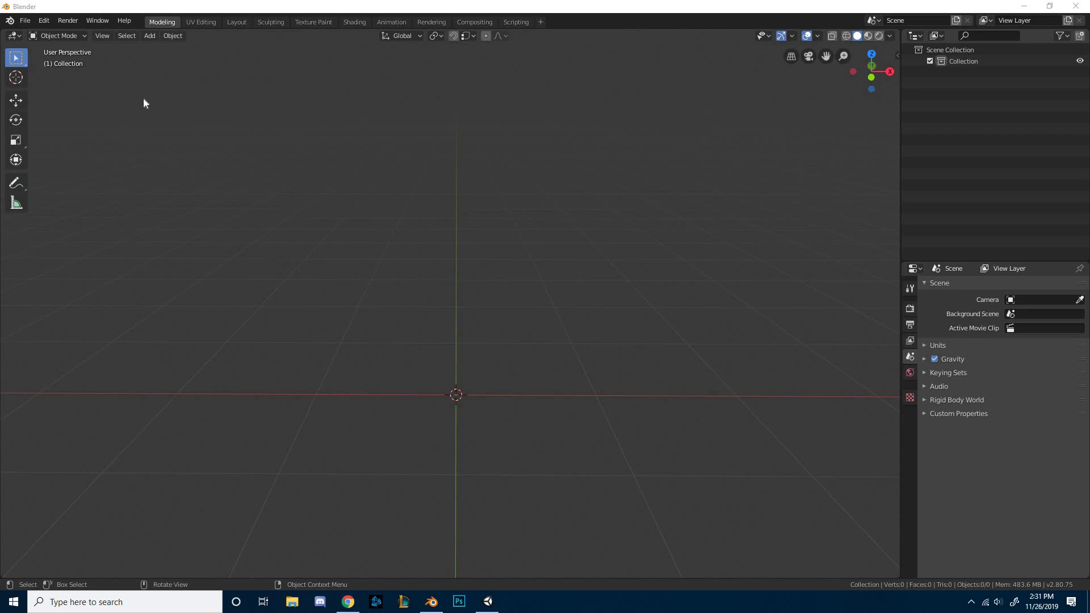
Import Characters_BR.fbx as FBX with animation import off and leaf bones ignored.
{"action": "left_click", "coordinate": [25, 23]}
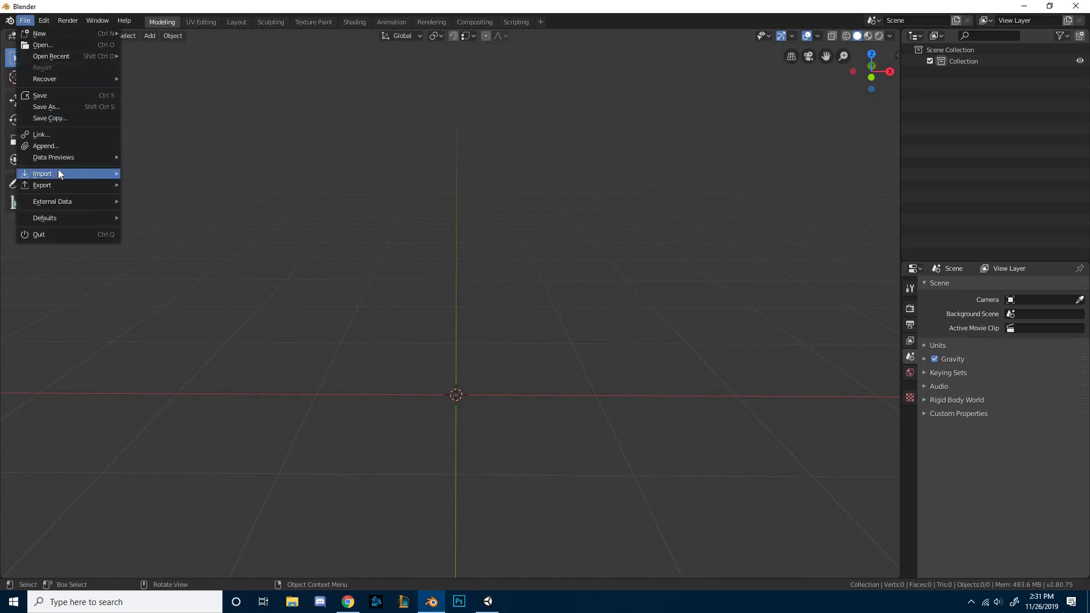
{"action": "mouse_move", "coordinate": [68, 173]}
{"action": "left_click", "coordinate": [159, 194]}
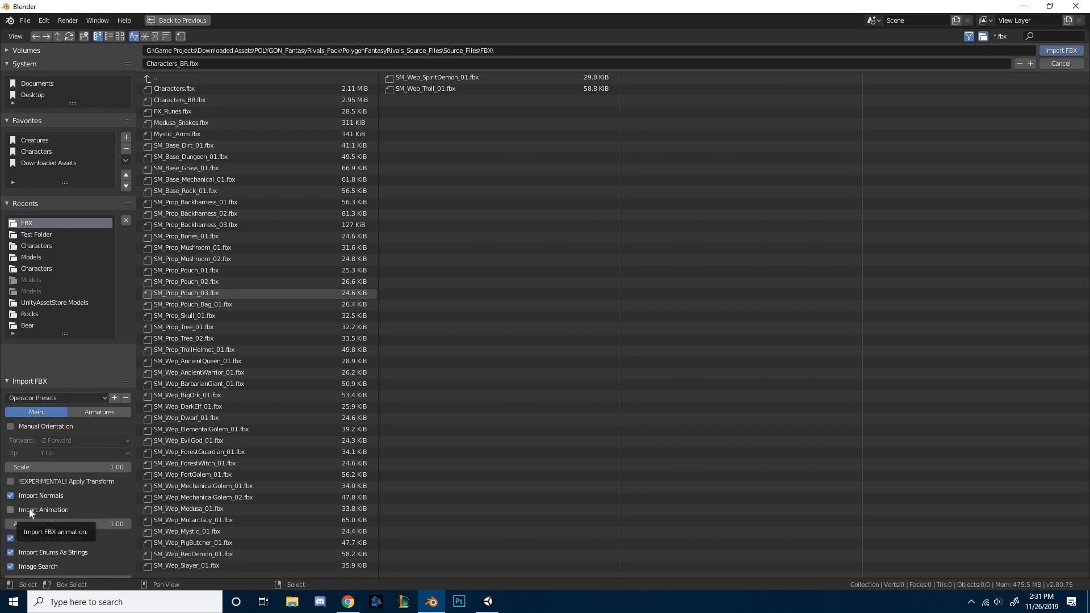
{"action": "left_click", "coordinate": [88, 413]}
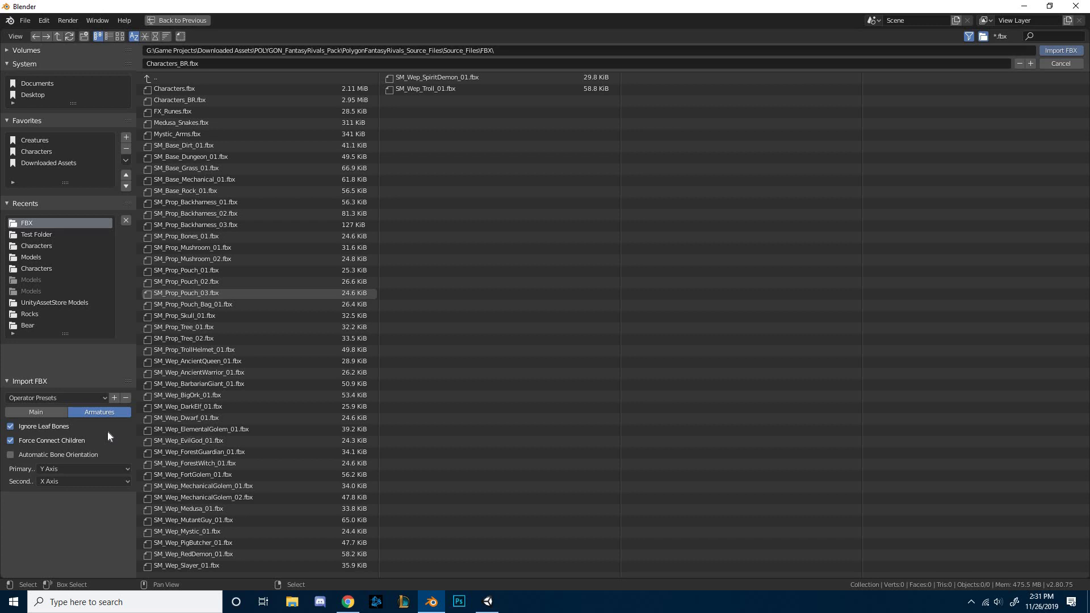
{"action": "left_click", "coordinate": [46, 412]}
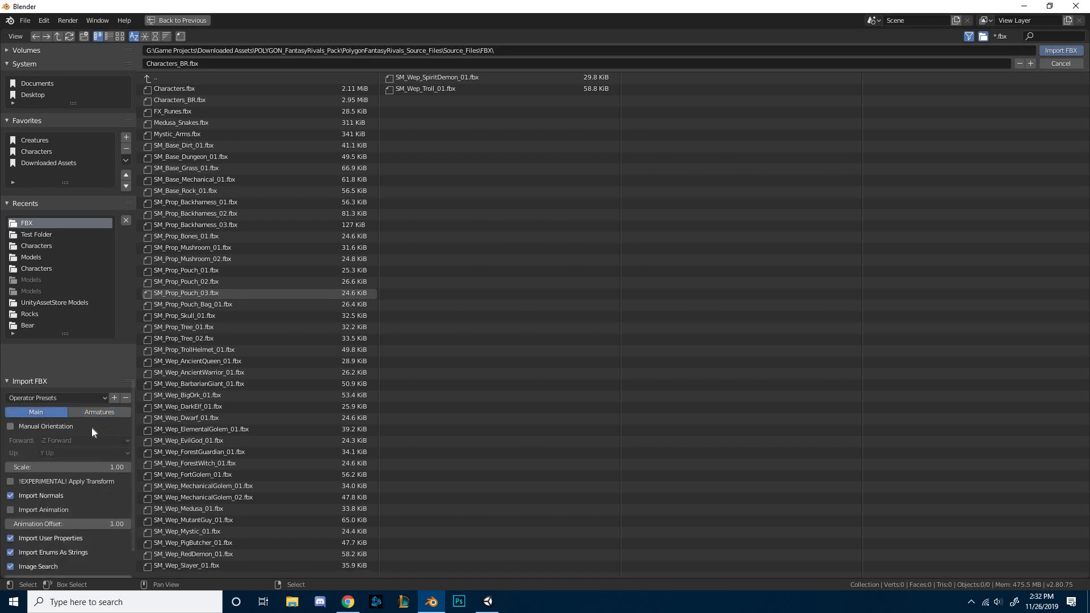
{"action": "left_click", "coordinate": [211, 100]}
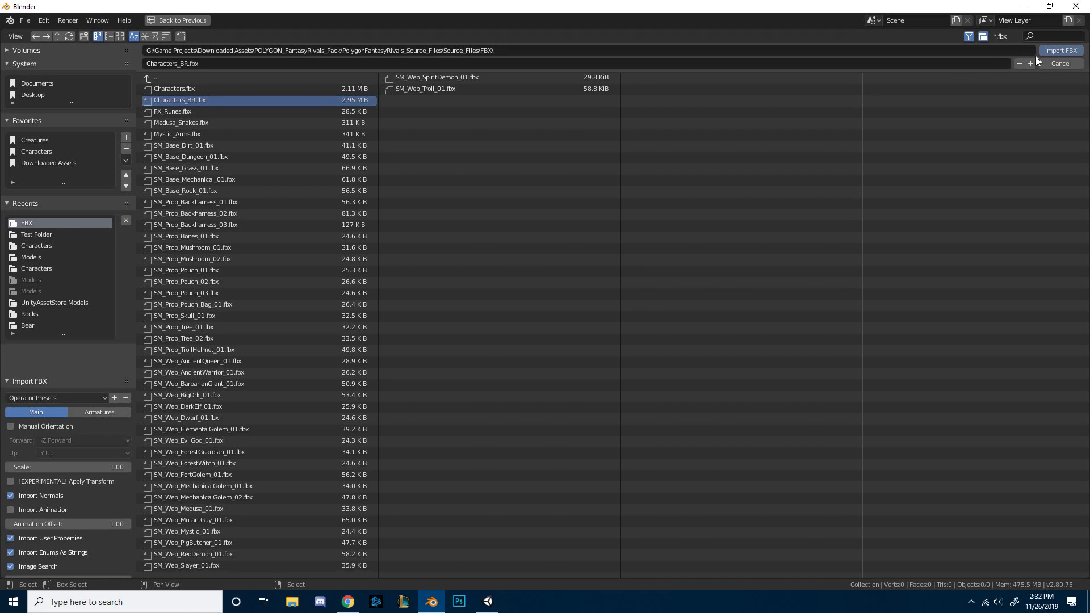
{"action": "left_click", "coordinate": [1051, 52]}
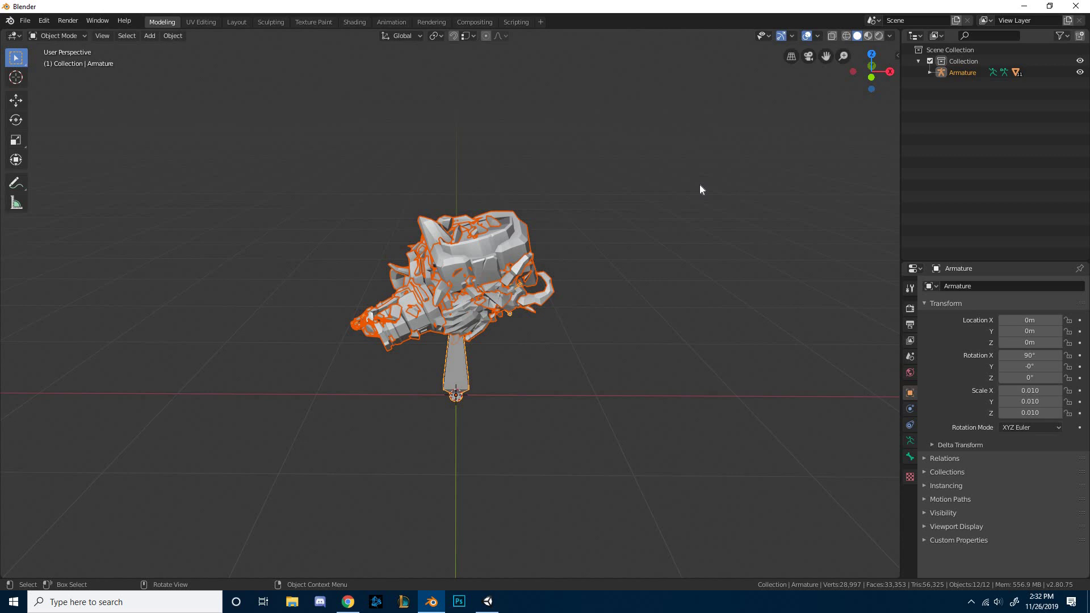
Clear all pose transforms on the armature's bones in Pose Mode and return to Object Mode.
{"action": "left_click", "coordinate": [65, 37]}
{"action": "left_click", "coordinate": [66, 71]}
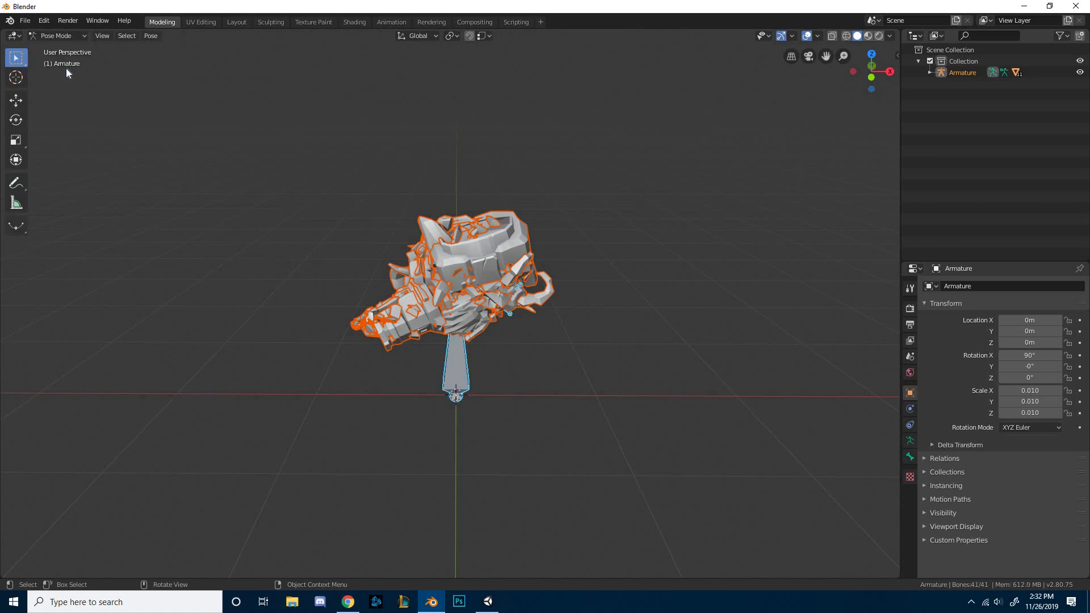
{"action": "left_click", "coordinate": [149, 35]}
{"action": "mouse_move", "coordinate": [176, 59]}
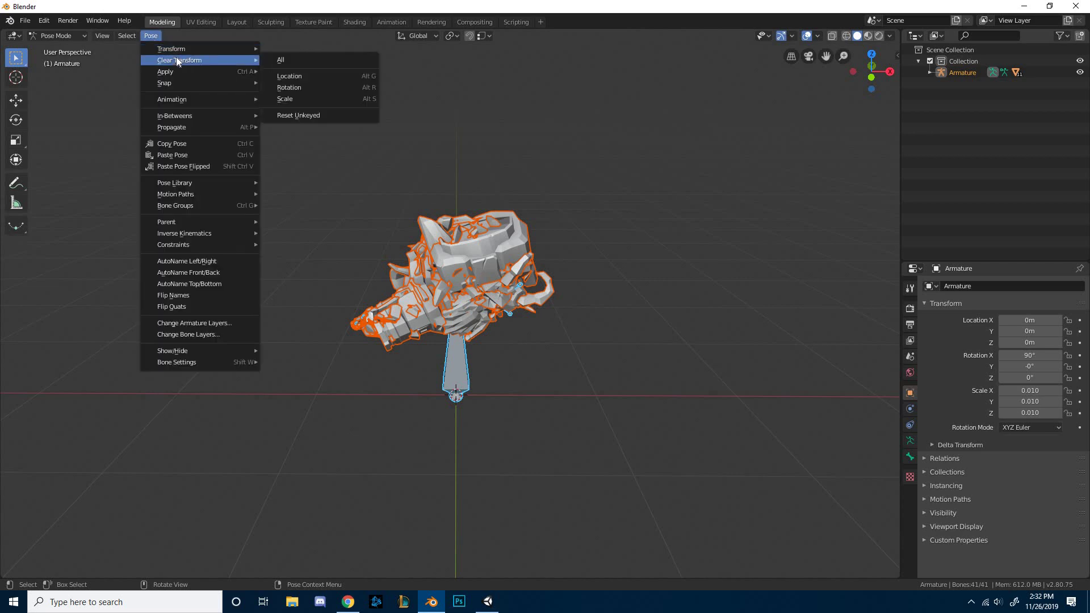
{"action": "left_click", "coordinate": [291, 57]}
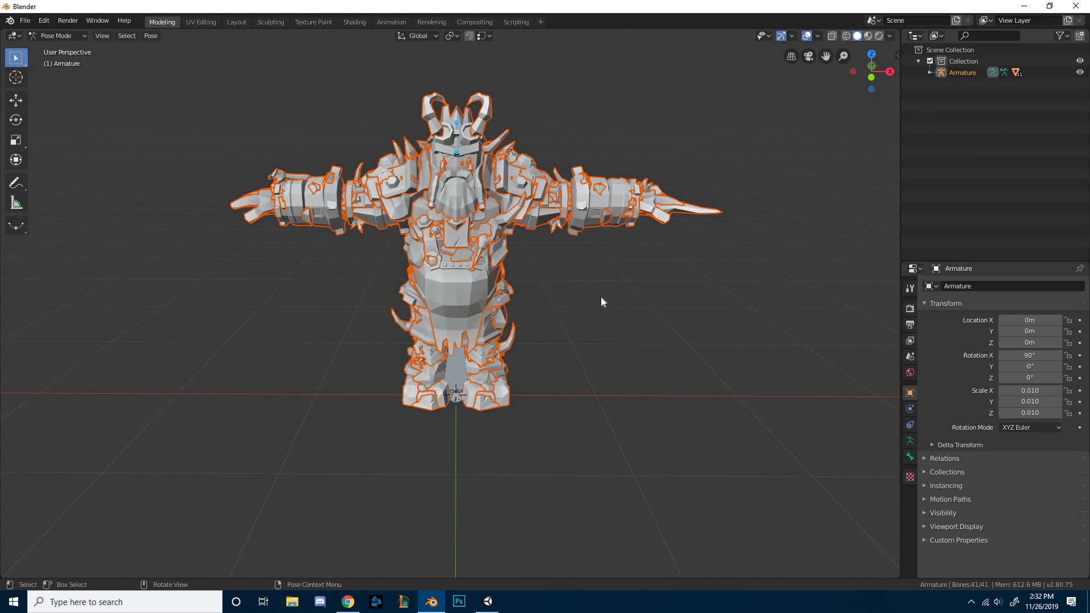
{"action": "left_click", "coordinate": [61, 37]}
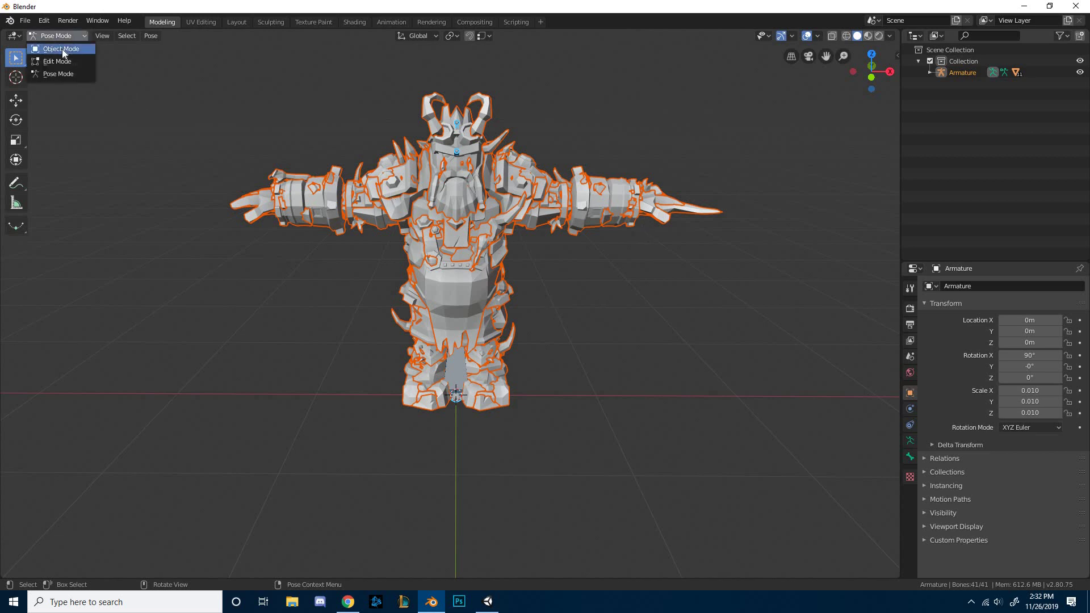
{"action": "left_click", "coordinate": [62, 49]}
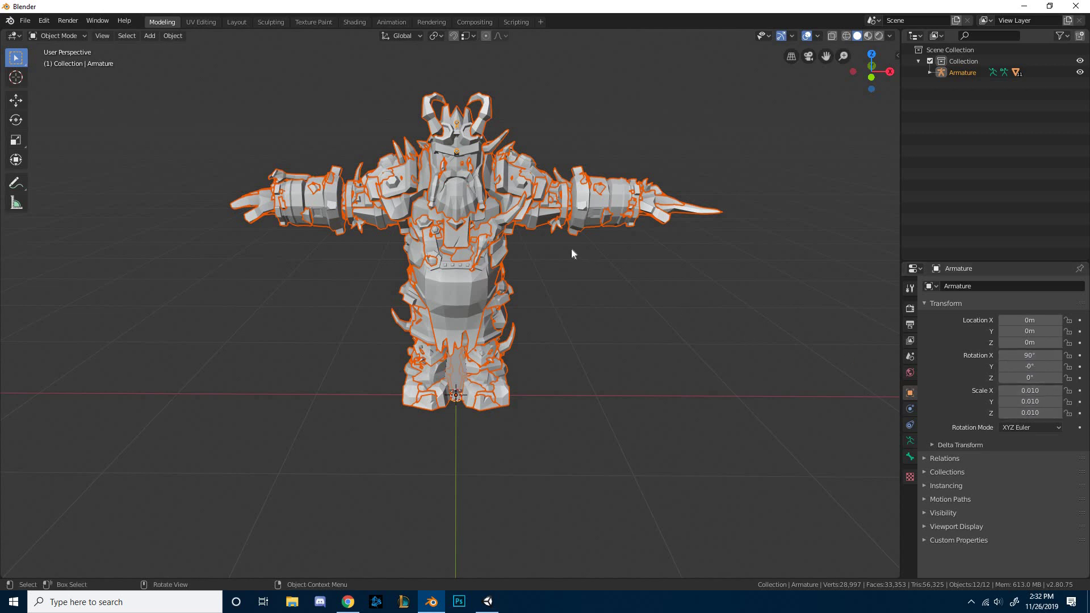
Set the armature's X rotation to 0°.
{"action": "left_click", "coordinate": [1027, 356]}
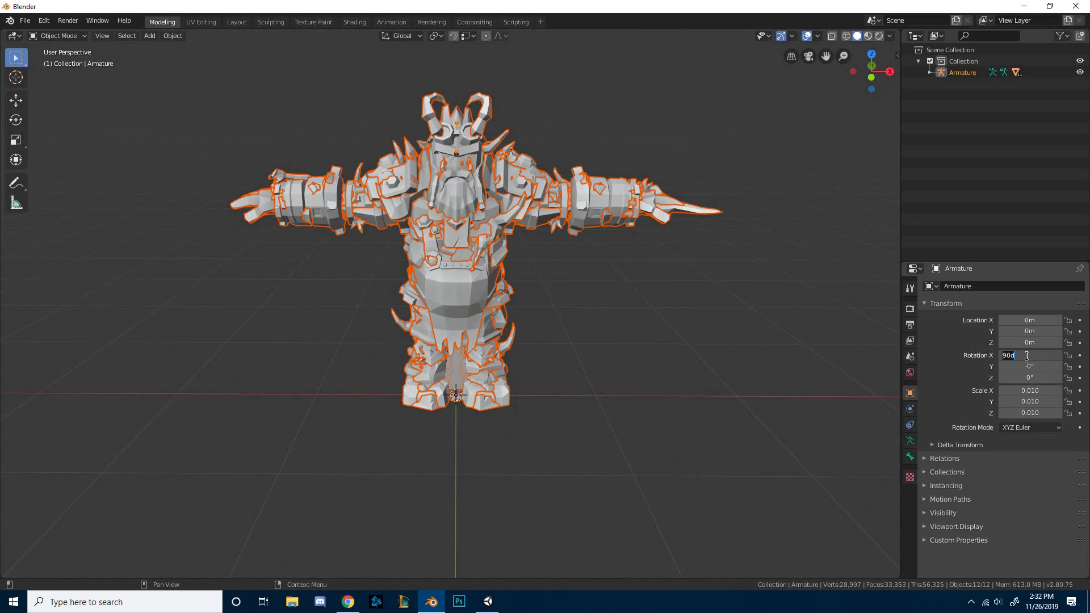
{"action": "type", "text": "0"}
{"action": "key", "text": "Return"}
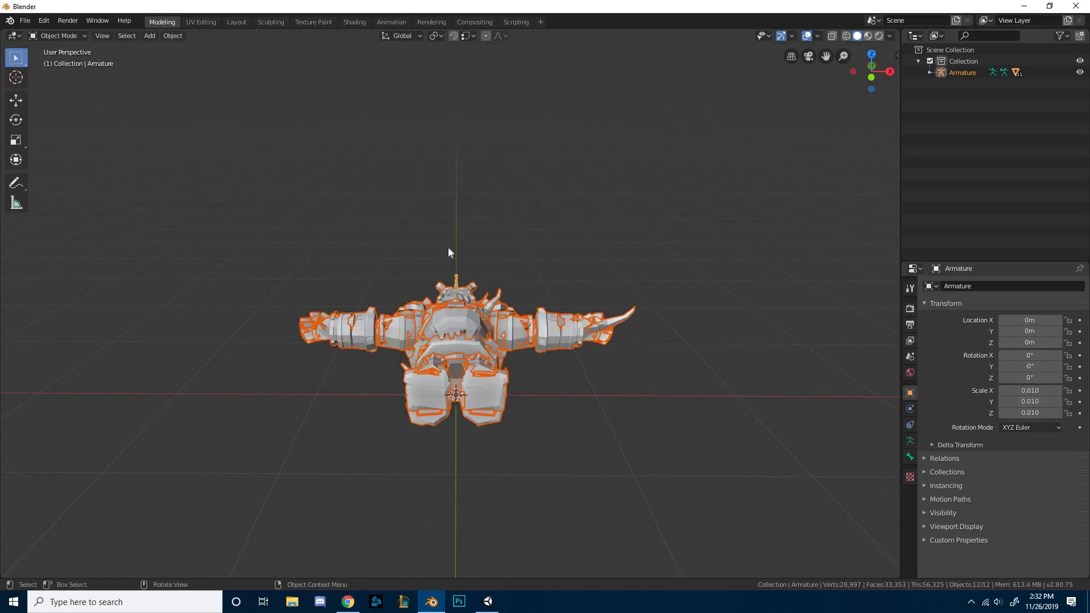
{"action": "middle_click_drag", "start_coordinate": [491, 279], "coordinate": [483, 343]}
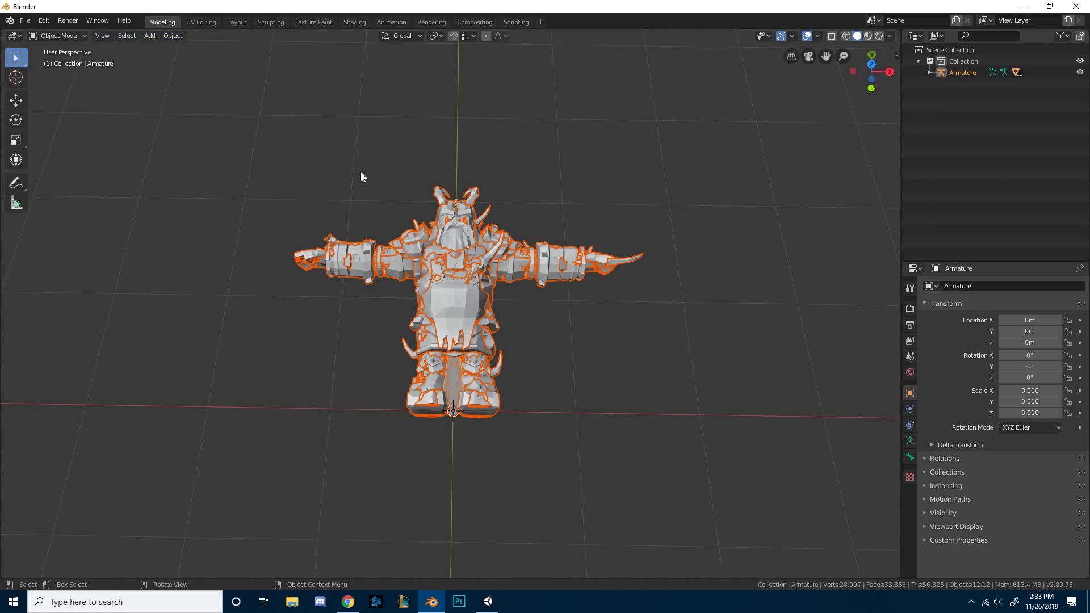
Apply all transforms to the armature and its character meshes.
{"action": "key", "text": "ctrl+a"}
{"action": "left_click", "coordinate": [172, 37]}
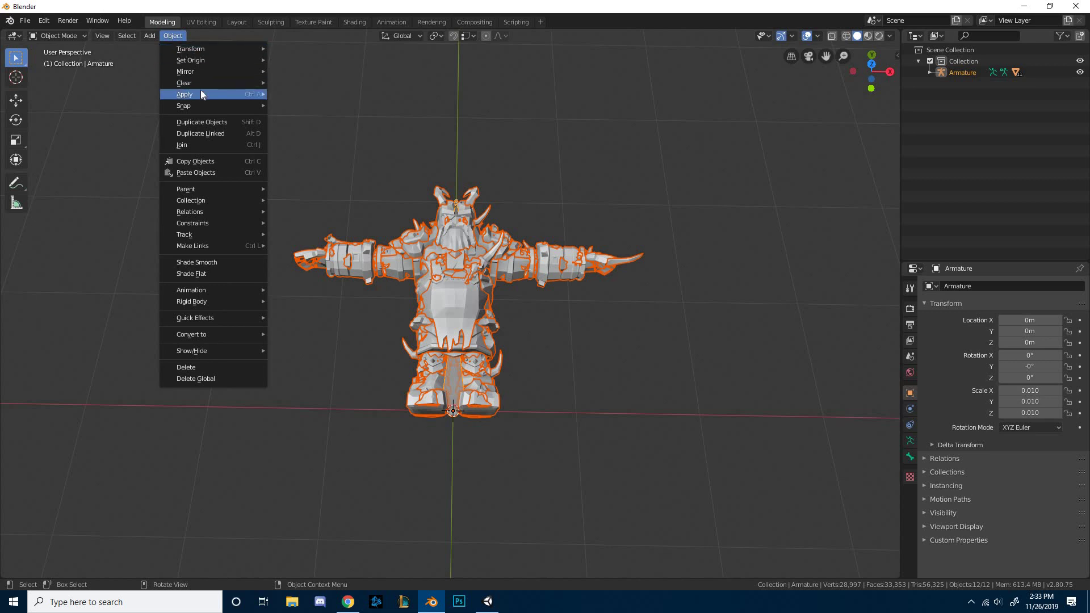
{"action": "mouse_move", "coordinate": [201, 92]}
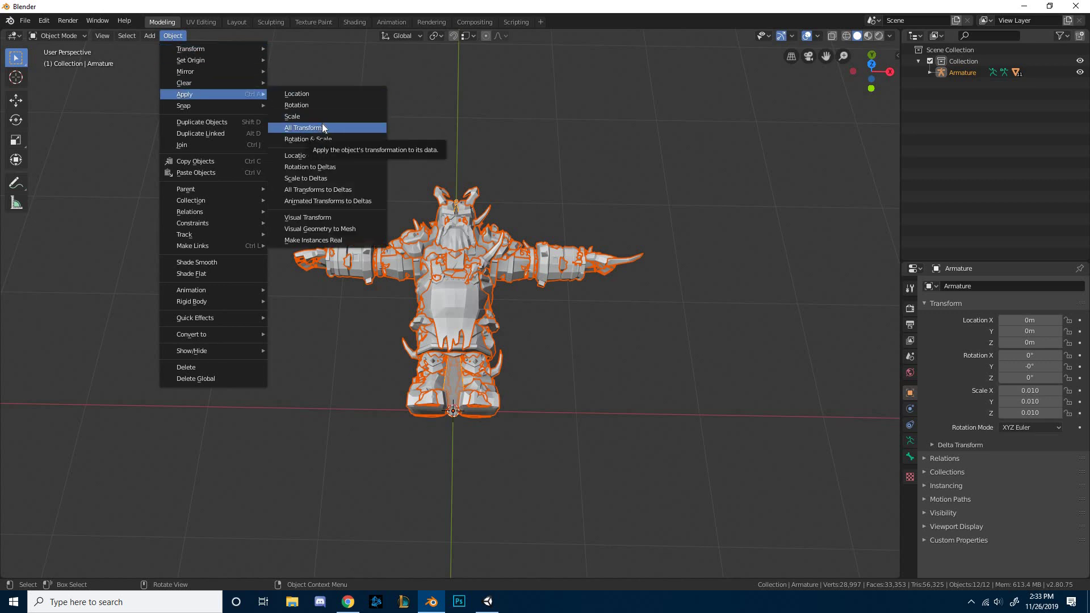
{"action": "left_click", "coordinate": [322, 126]}
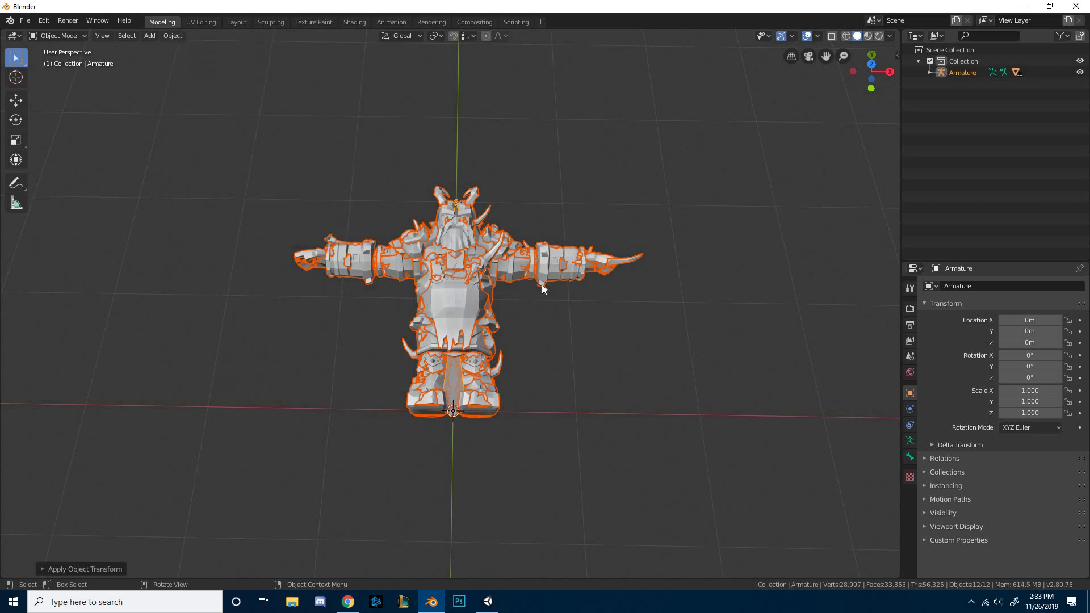
Set the armature's X rotation to 90° and inspect the character from several angles.
{"action": "left_click", "coordinate": [1020, 354]}
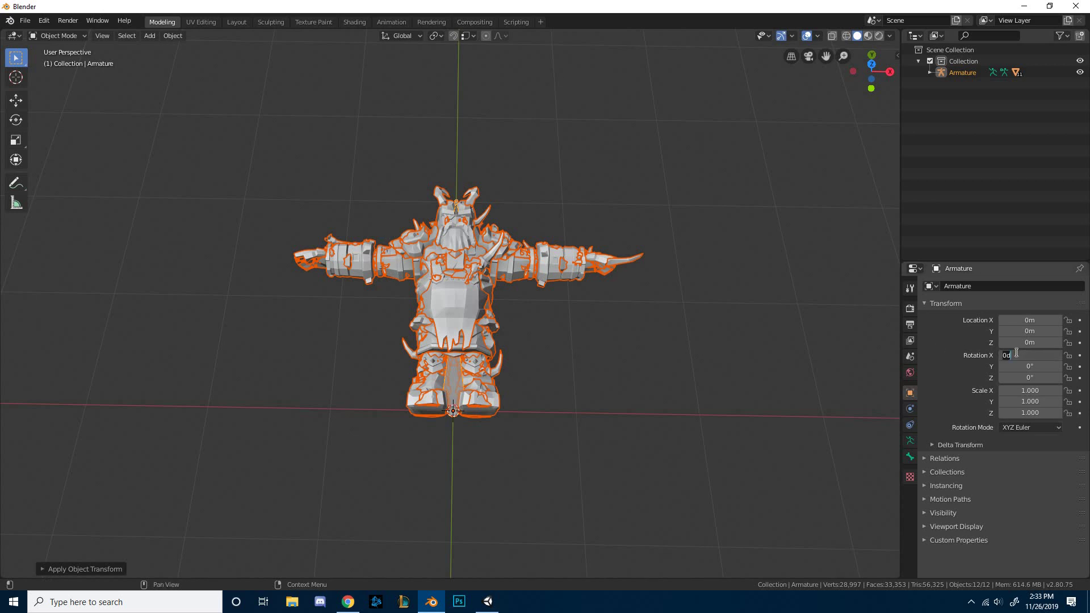
{"action": "type", "text": "90"}
{"action": "key", "text": "Return"}
{"action": "middle_click_drag", "start_coordinate": [645, 369], "coordinate": [512, 241]}
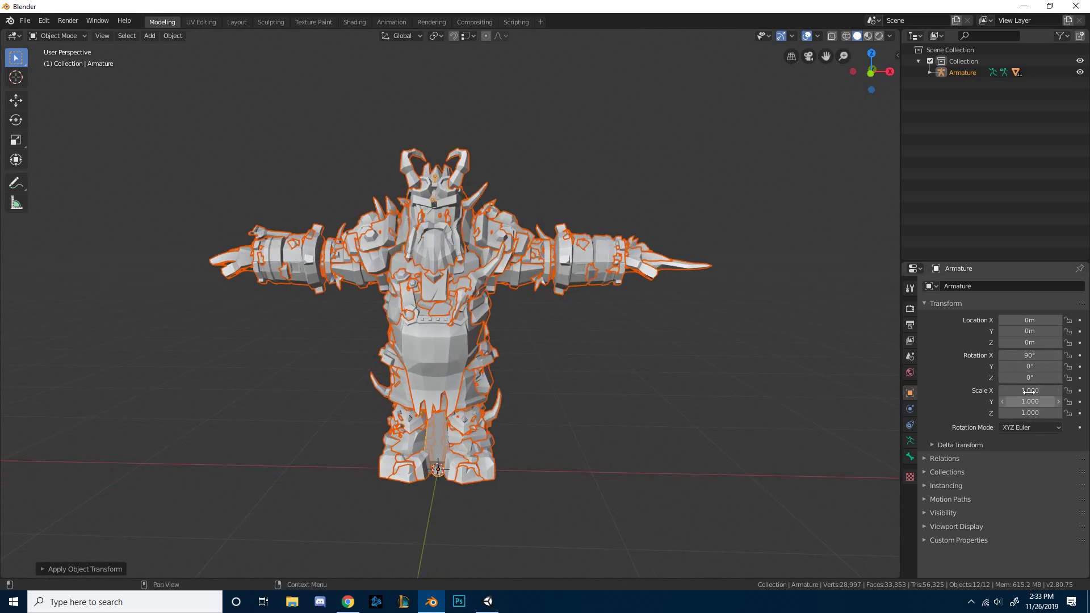
{"action": "middle_click_drag", "start_coordinate": [599, 292], "coordinate": [484, 238]}
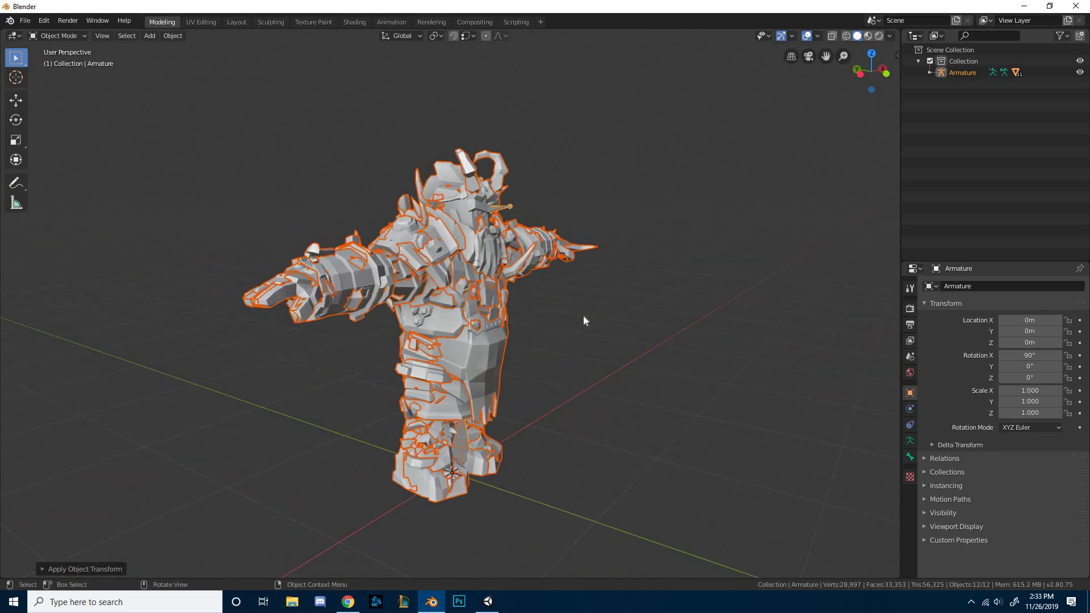
{"action": "middle_click_drag", "start_coordinate": [583, 317], "coordinate": [508, 328]}
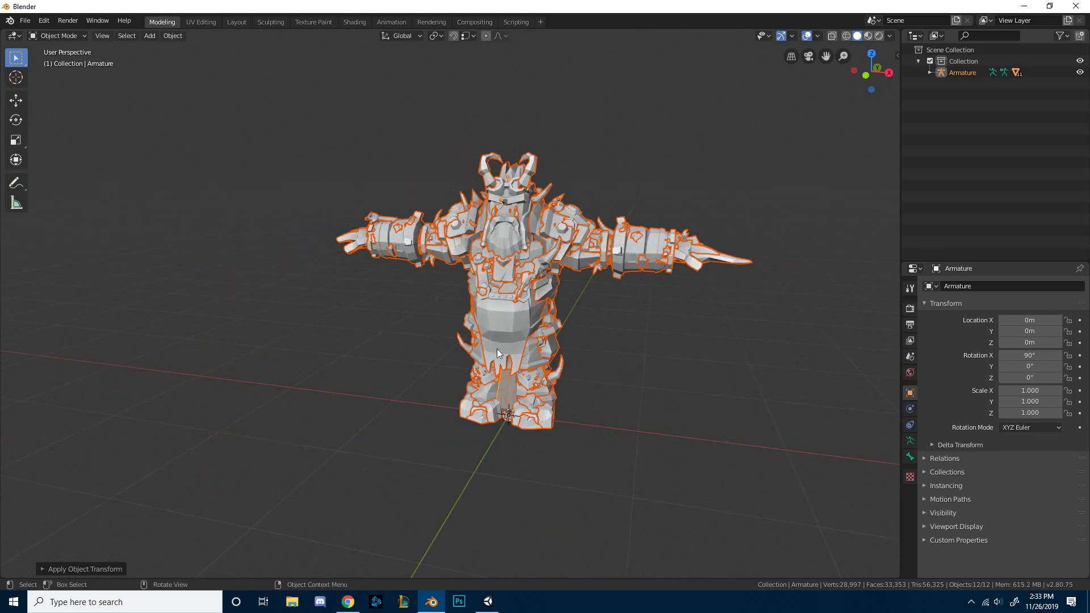
Export the scene as TestCharacter.fbx into Test Folder using the saved preset, with FBX Units Scale, -Z Forward, Y Up and baked animation off.
{"action": "left_click", "coordinate": [29, 27]}
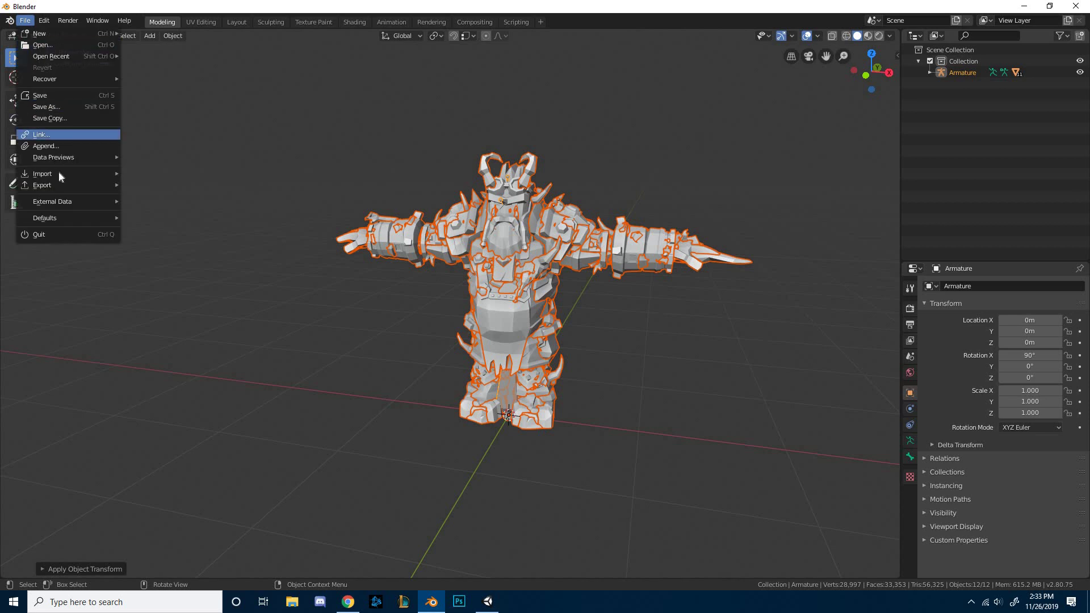
{"action": "mouse_move", "coordinate": [57, 188]}
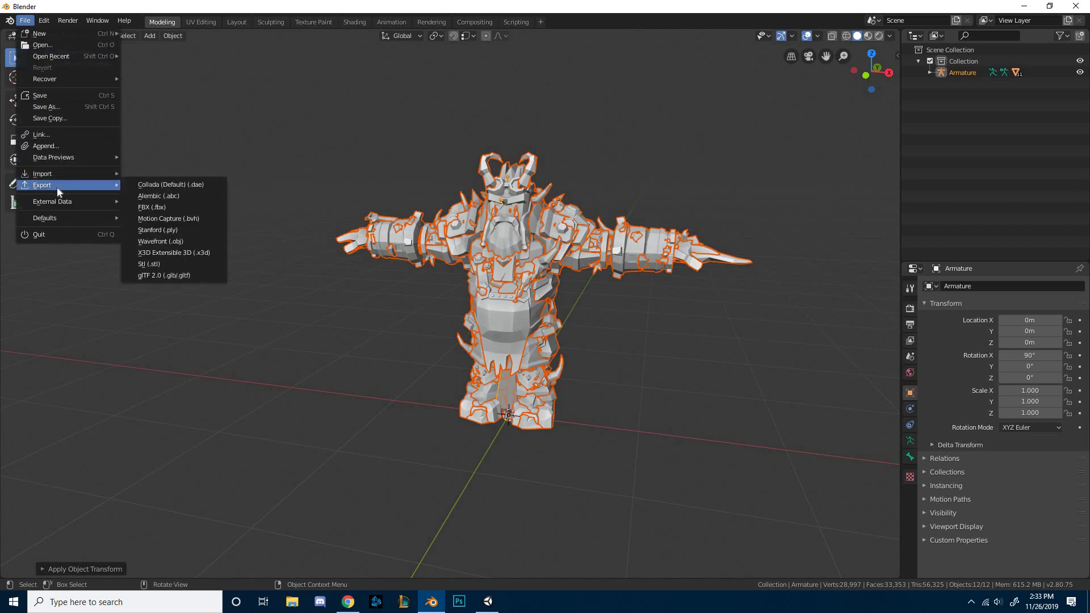
{"action": "left_click", "coordinate": [178, 210]}
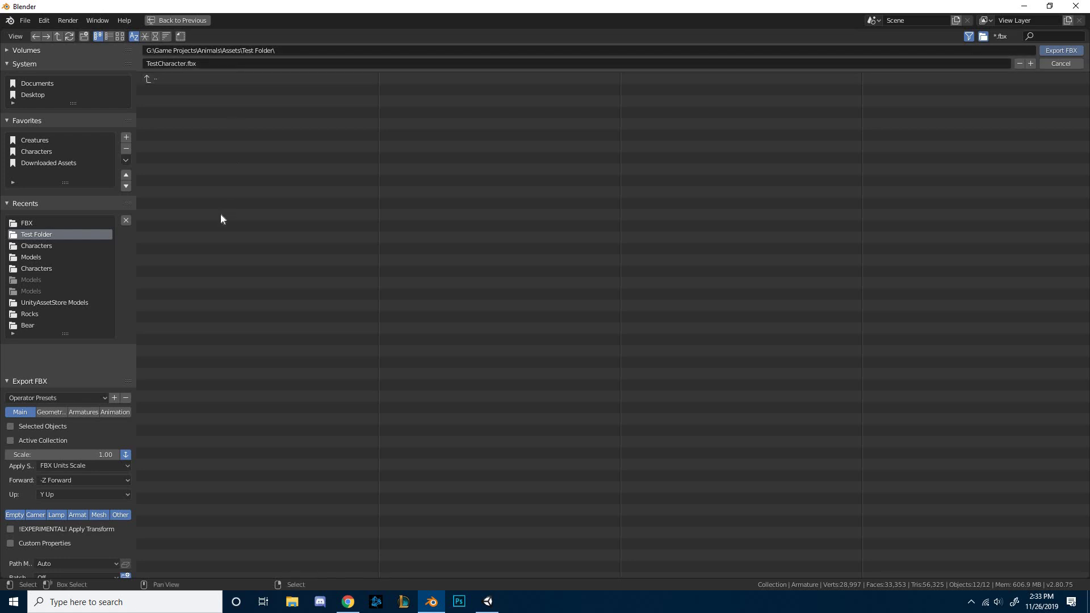
{"action": "left_click", "coordinate": [74, 397]}
{"action": "left_click", "coordinate": [57, 424]}
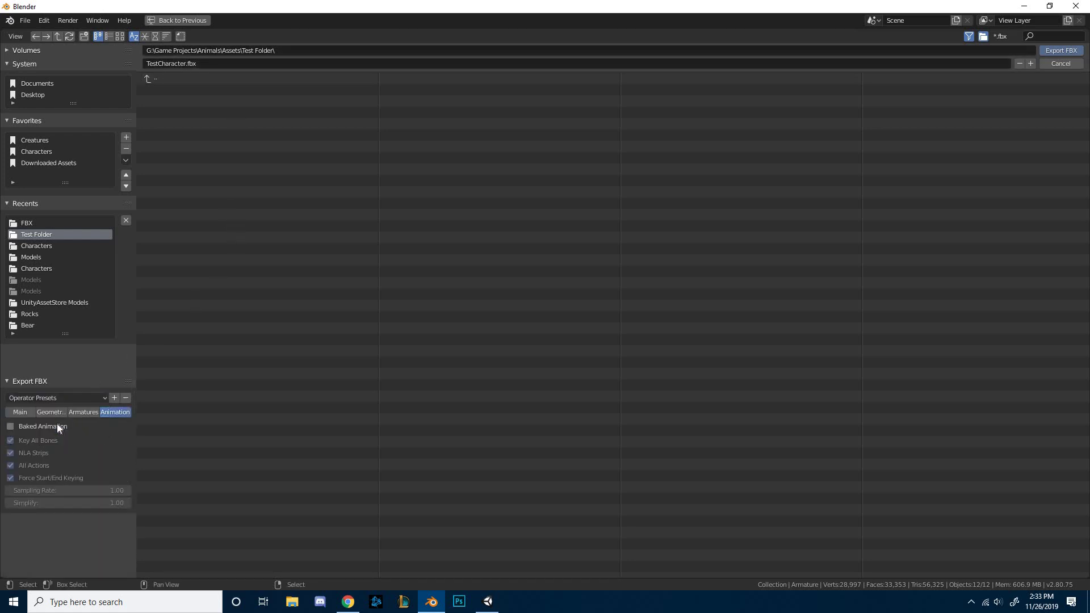
{"action": "left_click", "coordinate": [32, 411]}
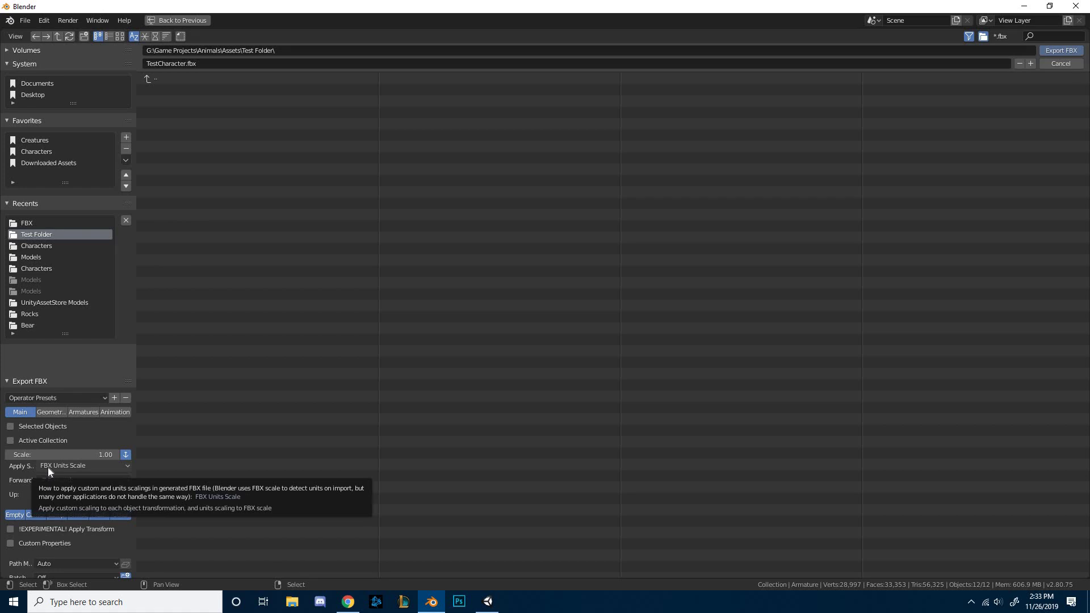
{"action": "left_click", "coordinate": [52, 412]}
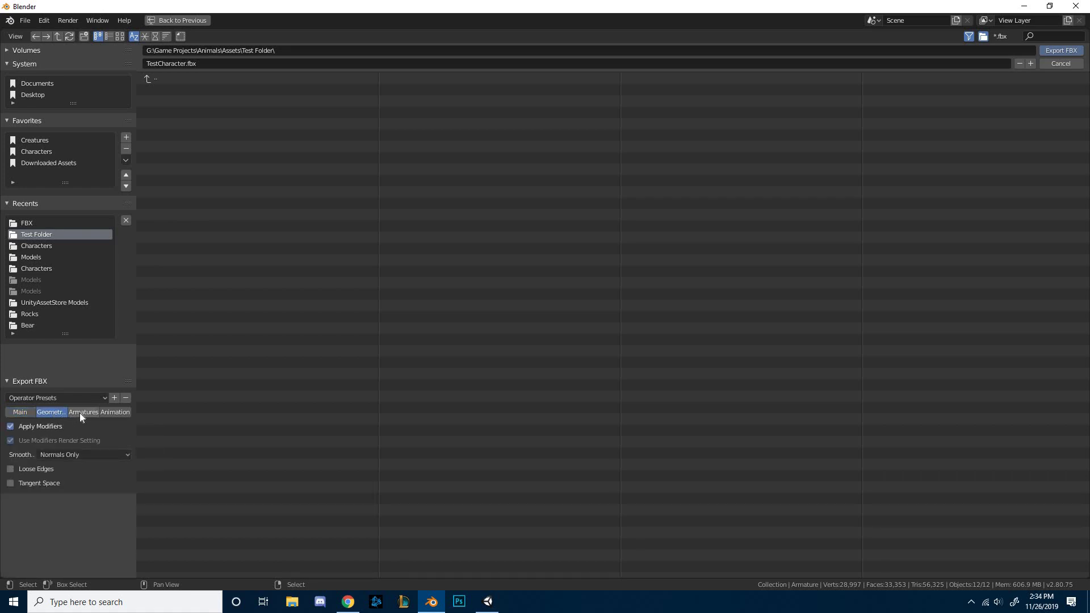
{"action": "left_click", "coordinate": [81, 413]}
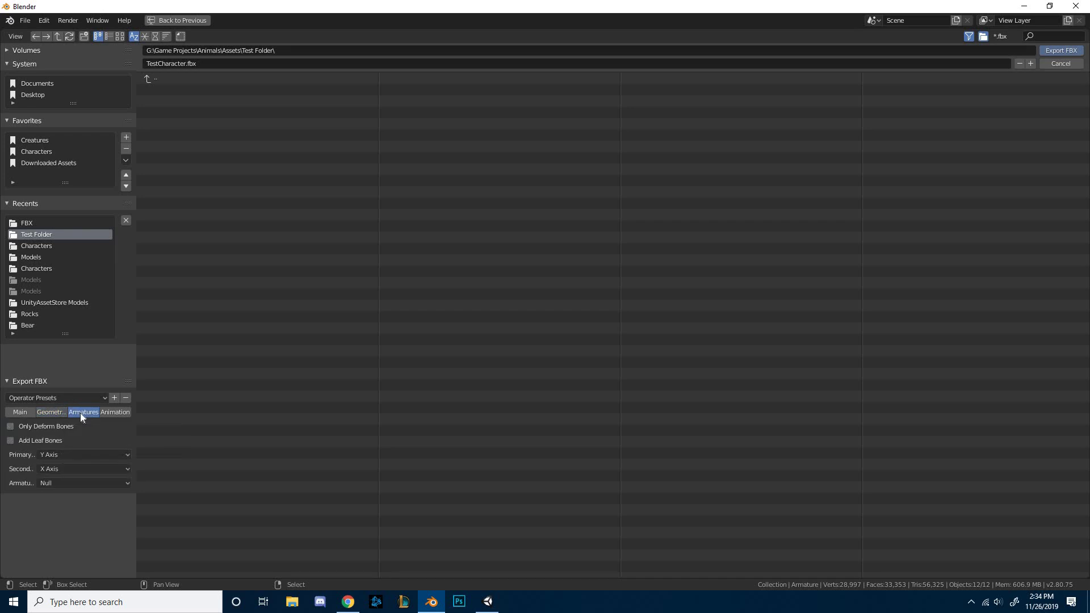
{"action": "left_click", "coordinate": [113, 413]}
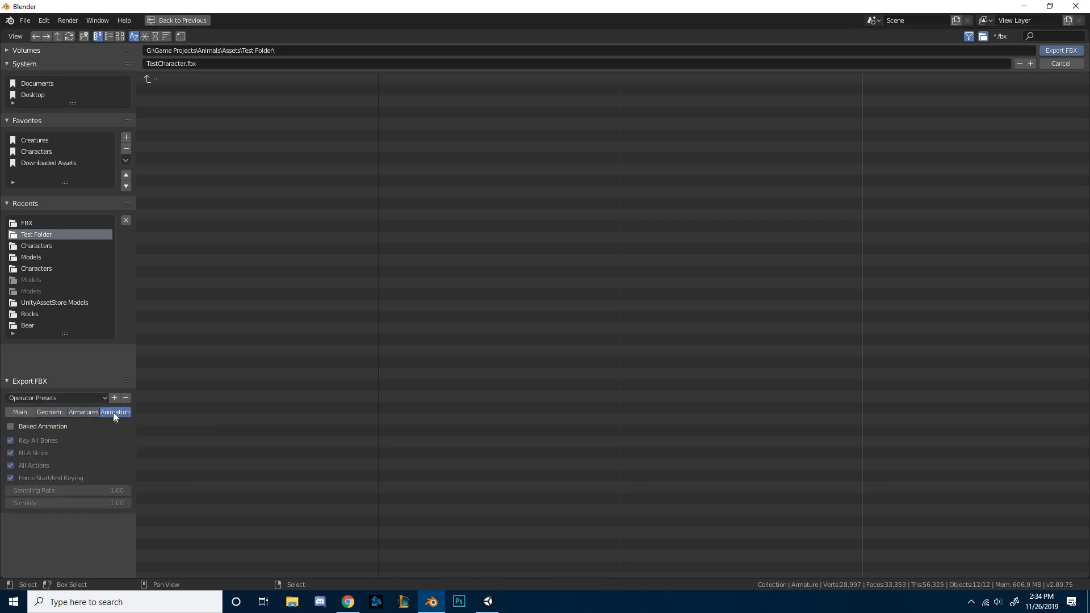
{"action": "left_click", "coordinate": [77, 417]}
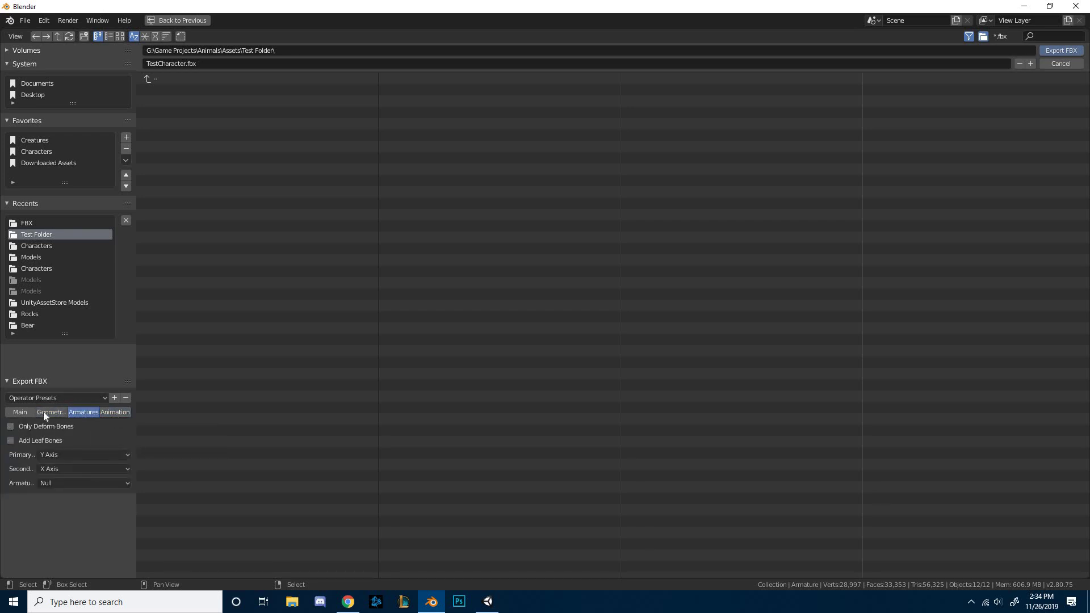
{"action": "left_click", "coordinate": [23, 412]}
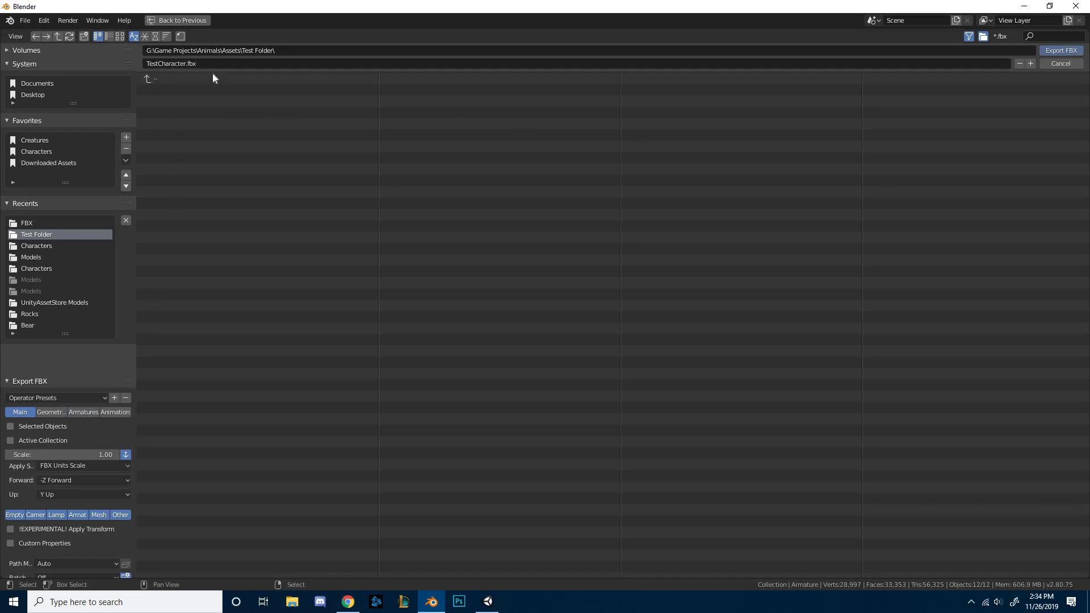
{"action": "left_click", "coordinate": [1068, 51]}
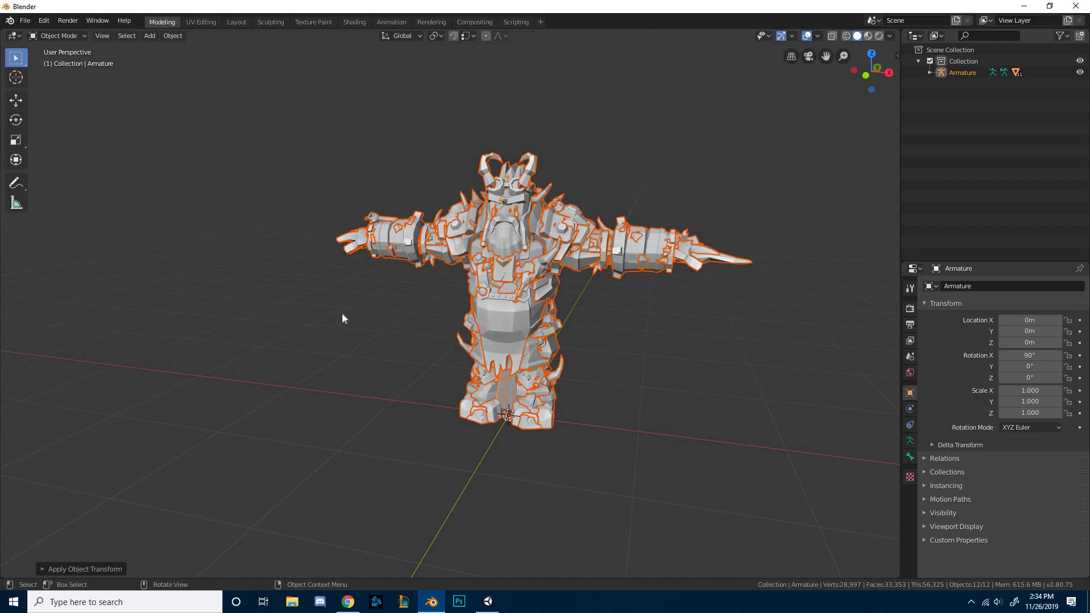
Switch to Unity and place the TestCharacter model from Test Folder on the path in the scene.
{"action": "key", "text": "alt+Tab"}
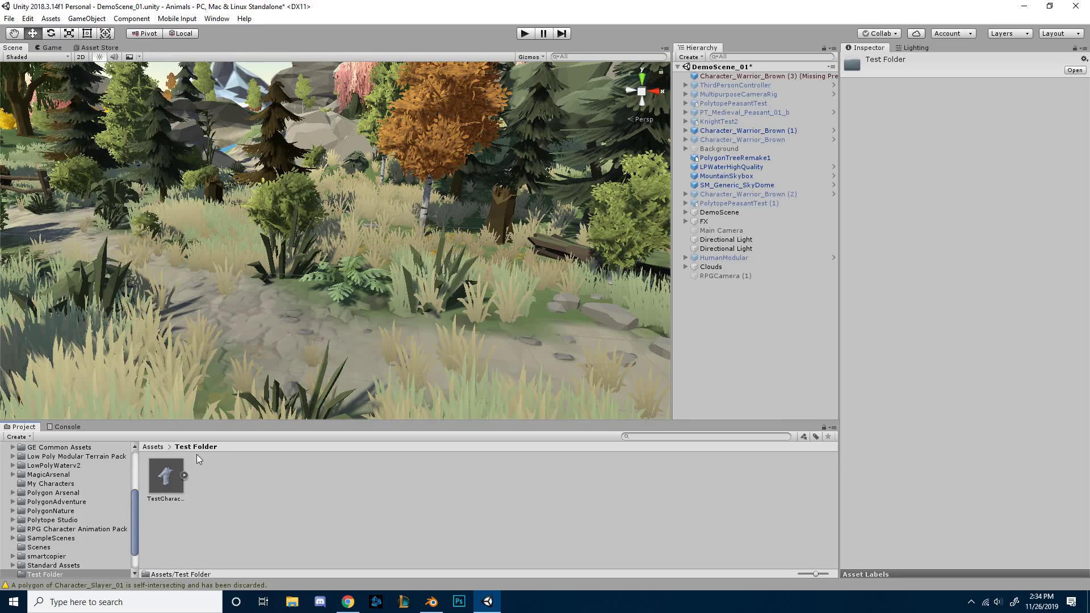
{"action": "left_click_drag", "start_coordinate": [166, 477], "coordinate": [347, 345]}
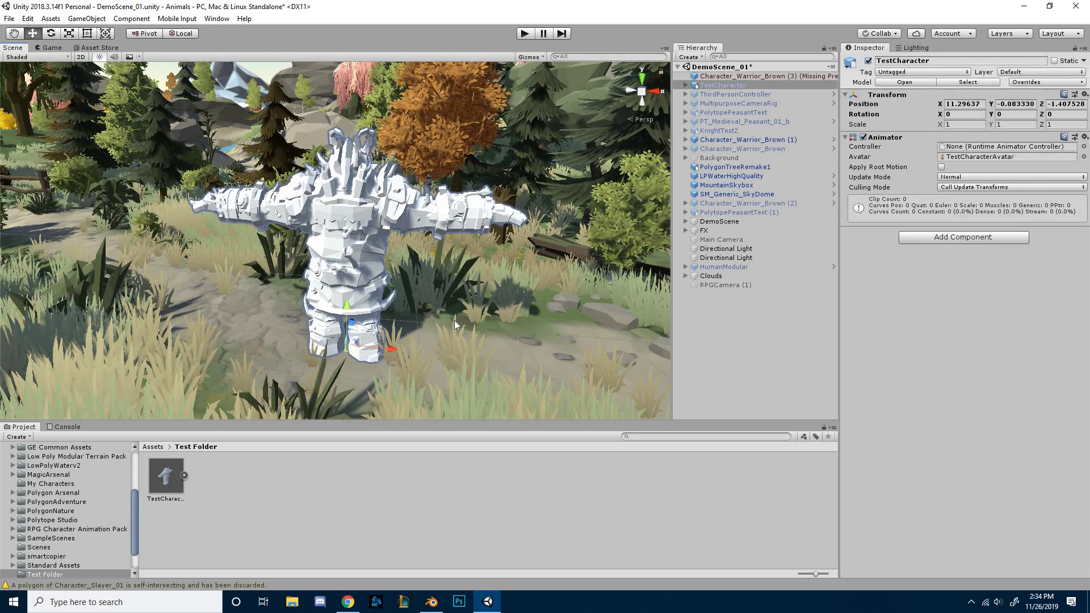
Duplicate RPGCamera (1), activate the copy, parent it to TestCharacter, and move it back to the scene root below HumanModular.
{"action": "left_click", "coordinate": [727, 283]}
{"action": "right_click", "coordinate": [727, 284]}
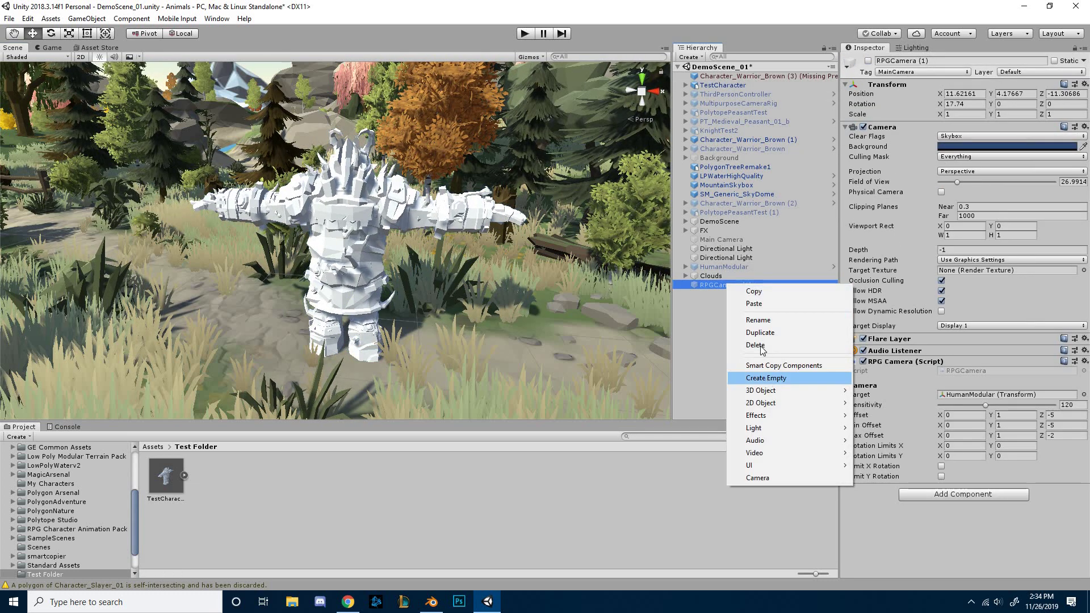
{"action": "left_click", "coordinate": [744, 333]}
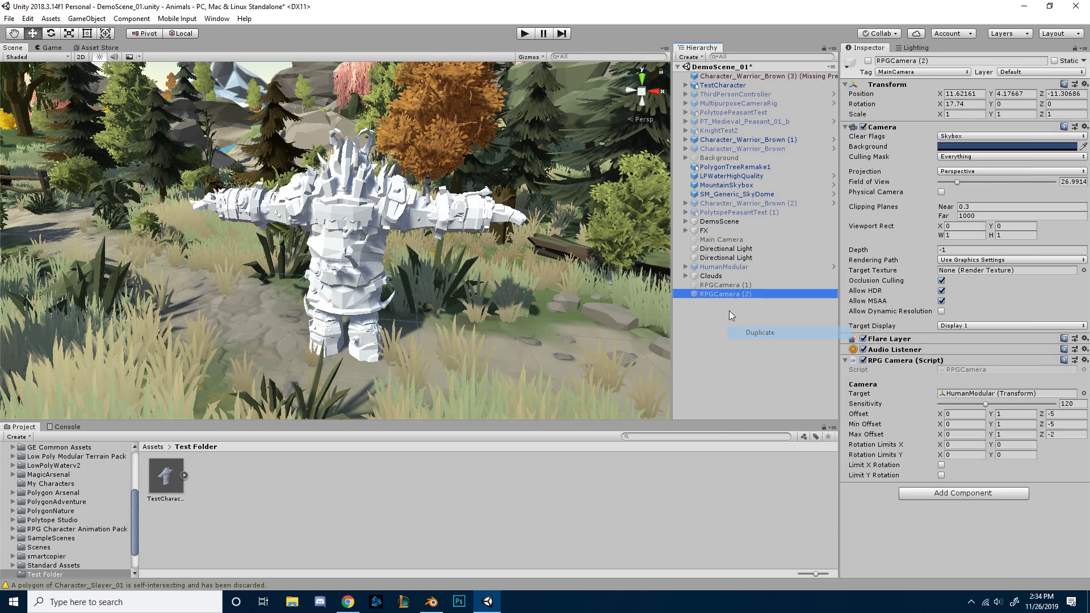
{"action": "left_click", "coordinate": [868, 61]}
{"action": "left_click_drag", "start_coordinate": [740, 294], "coordinate": [718, 88]}
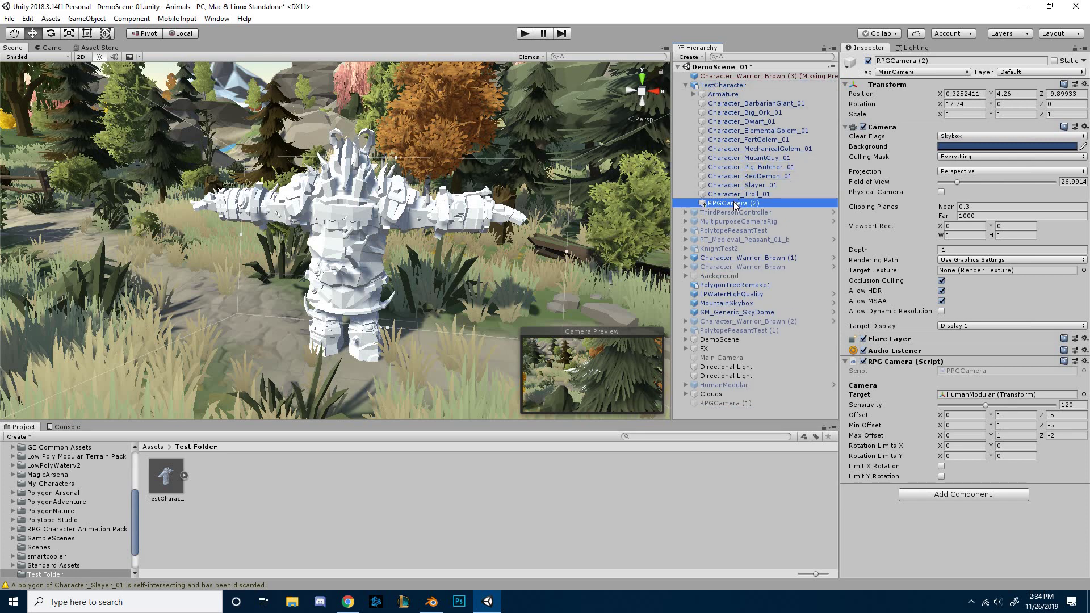
{"action": "left_click_drag", "start_coordinate": [735, 206], "coordinate": [713, 393]}
Copy all HumanModular components except the Animator onto TestCharacter with paste and replace, and parent RPGCamera (2) to TestCharacter.
{"action": "left_click", "coordinate": [712, 374]}
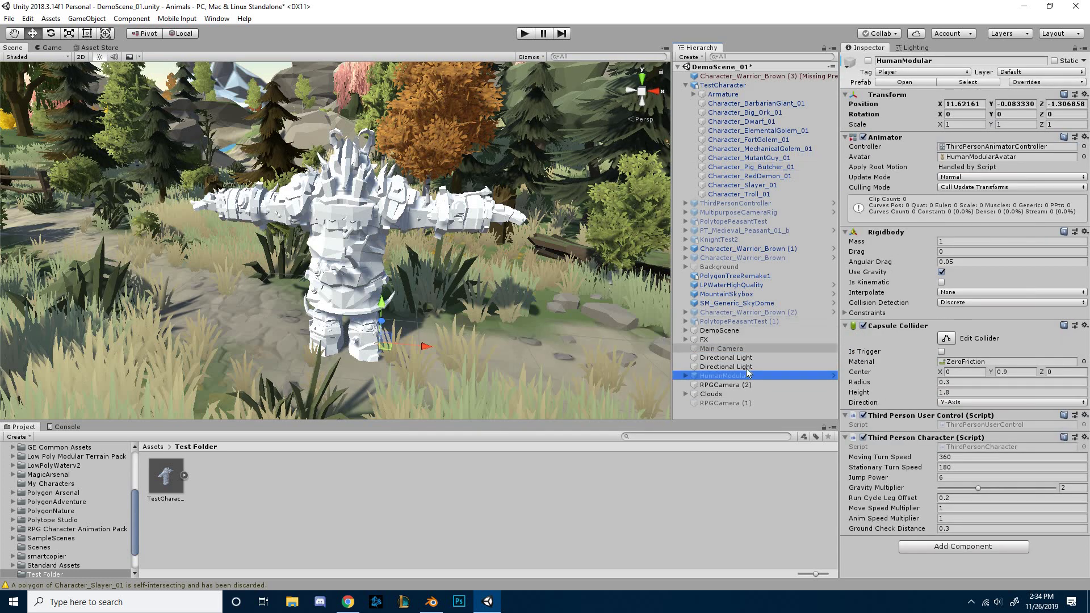
{"action": "left_click", "coordinate": [1085, 95]}
{"action": "left_click", "coordinate": [975, 208]}
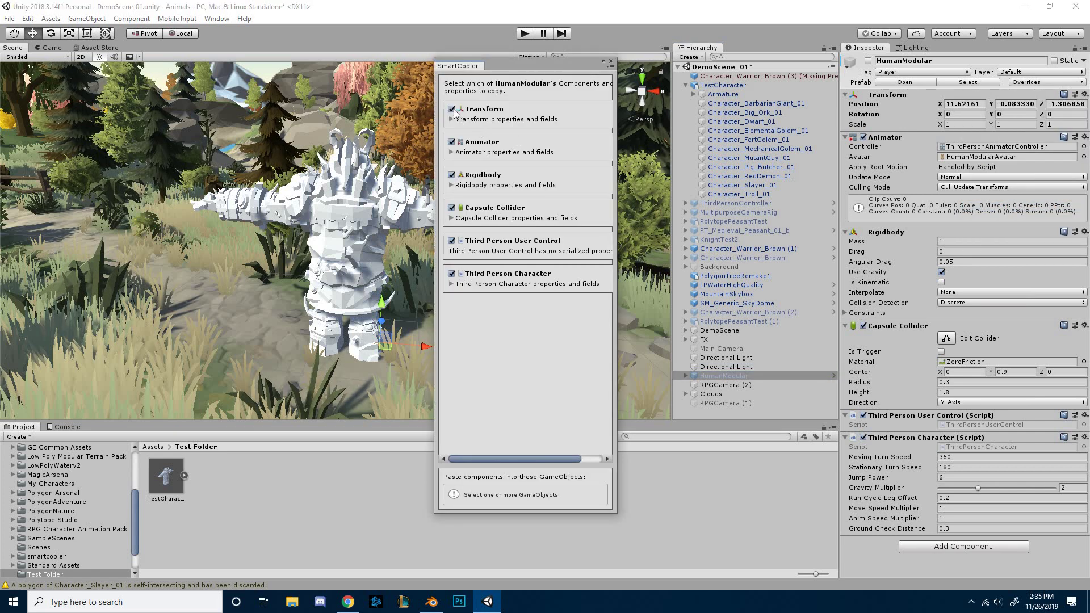
{"action": "left_click", "coordinate": [452, 142]}
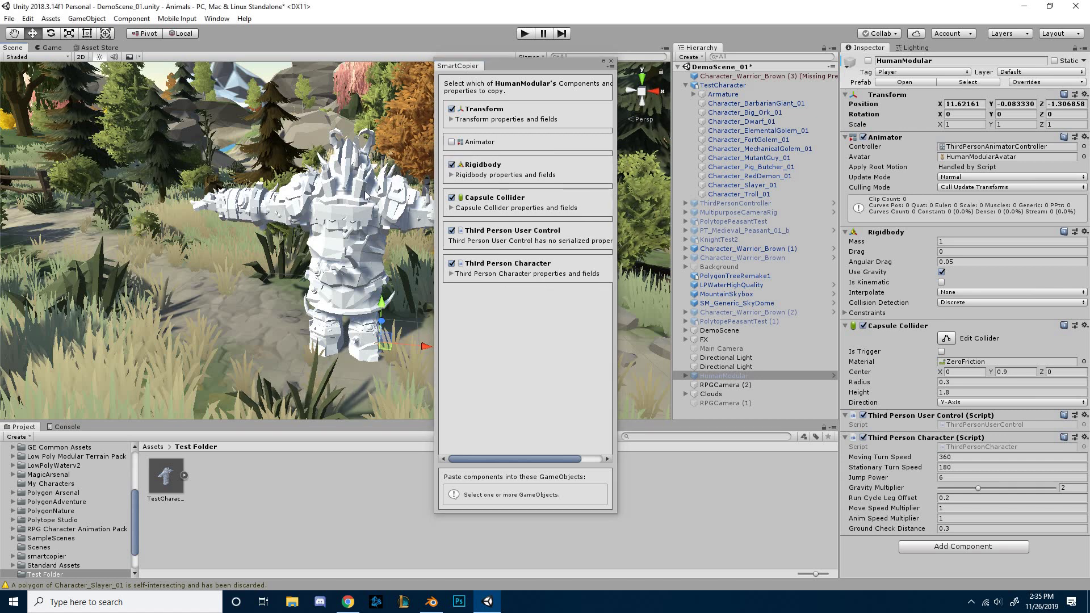
{"action": "left_click", "coordinate": [505, 497]}
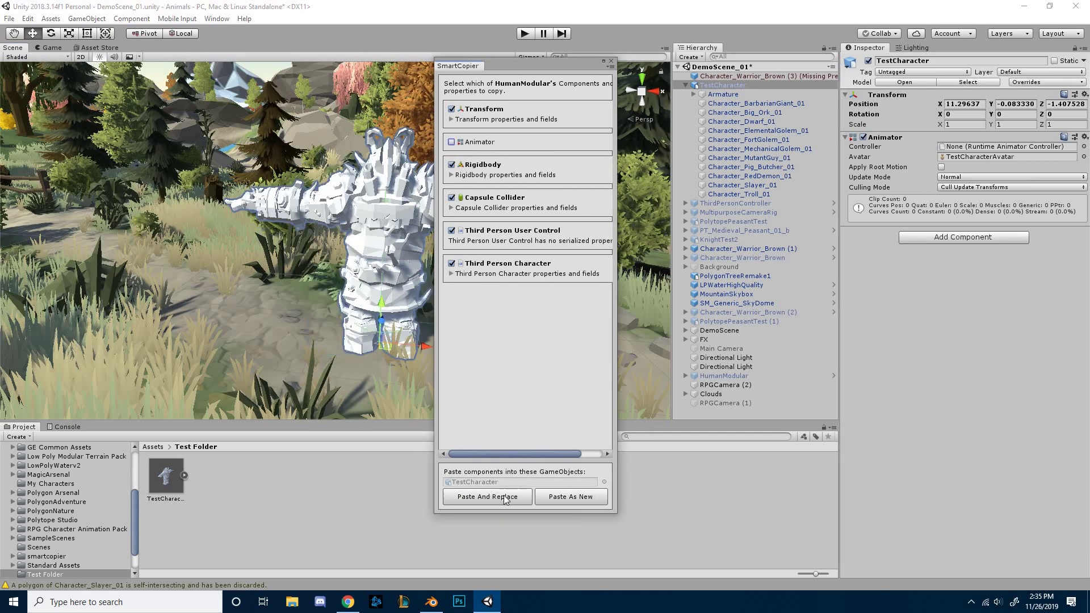
{"action": "left_click", "coordinate": [611, 61]}
{"action": "left_click_drag", "start_coordinate": [727, 385], "coordinate": [720, 86]}
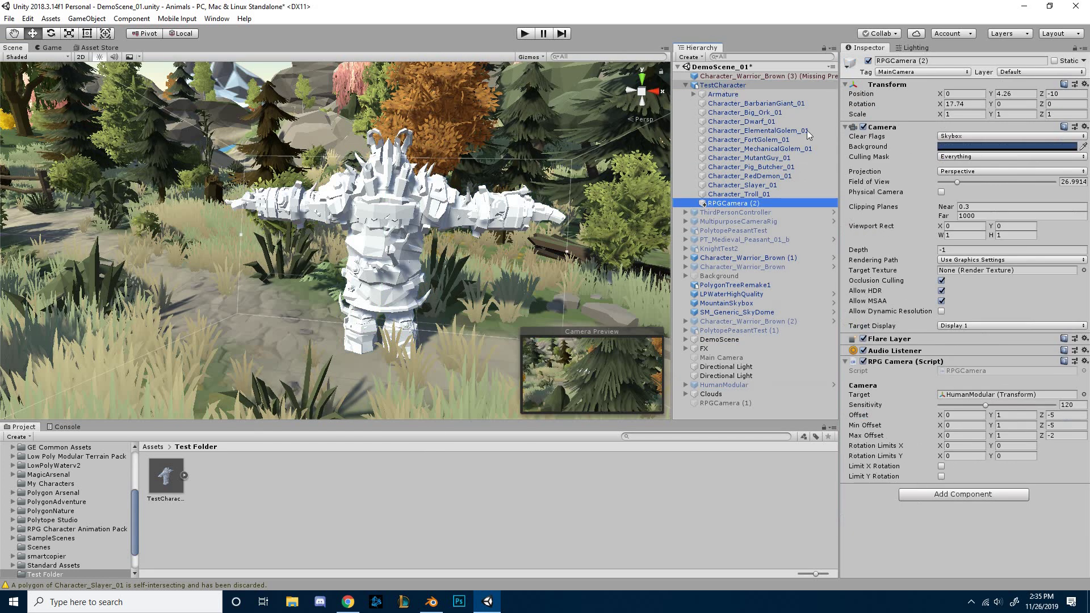
Assign HumanModular's ThirdPersonAnimatorController to TestCharacter's Animator and briefly play-test the scene.
{"action": "left_click", "coordinate": [726, 86]}
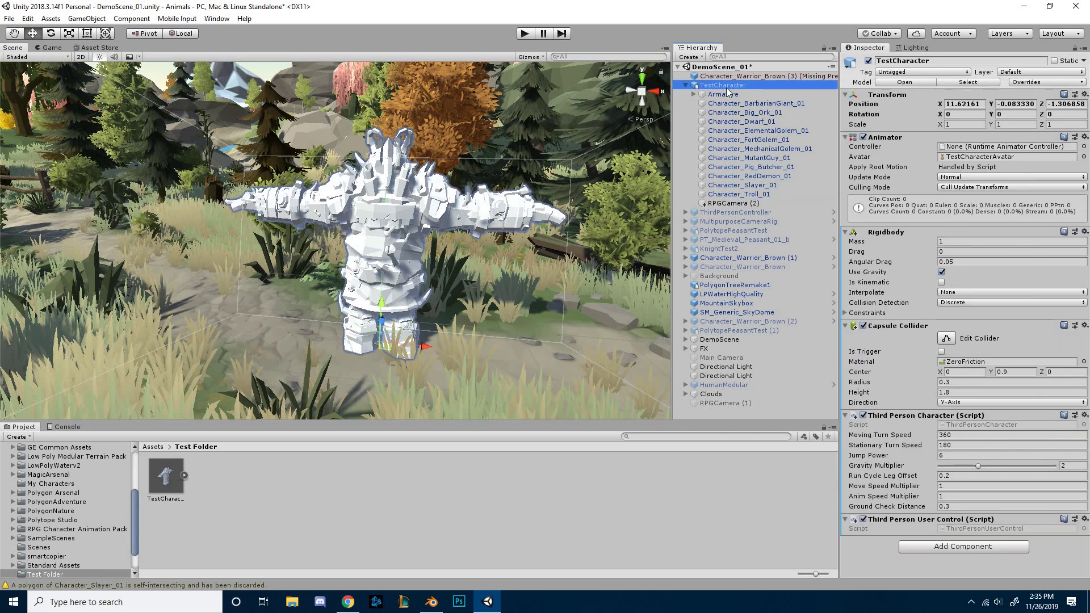
{"action": "left_click", "coordinate": [721, 385]}
{"action": "left_click", "coordinate": [965, 146]}
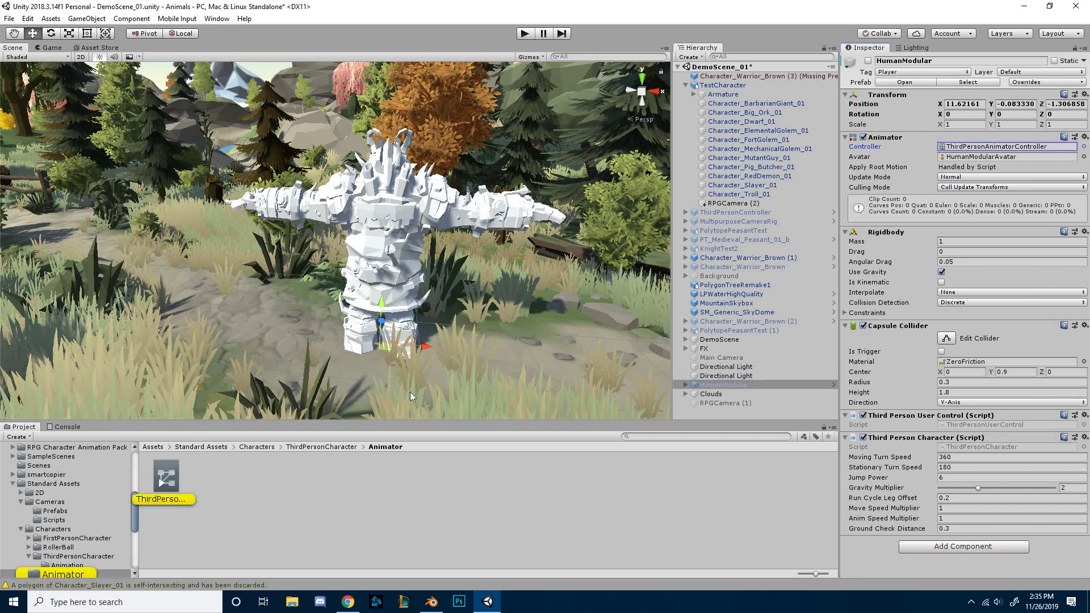
{"action": "key", "text": "ctrl+z"}
{"action": "left_click_drag", "start_coordinate": [167, 483], "coordinate": [984, 150]}
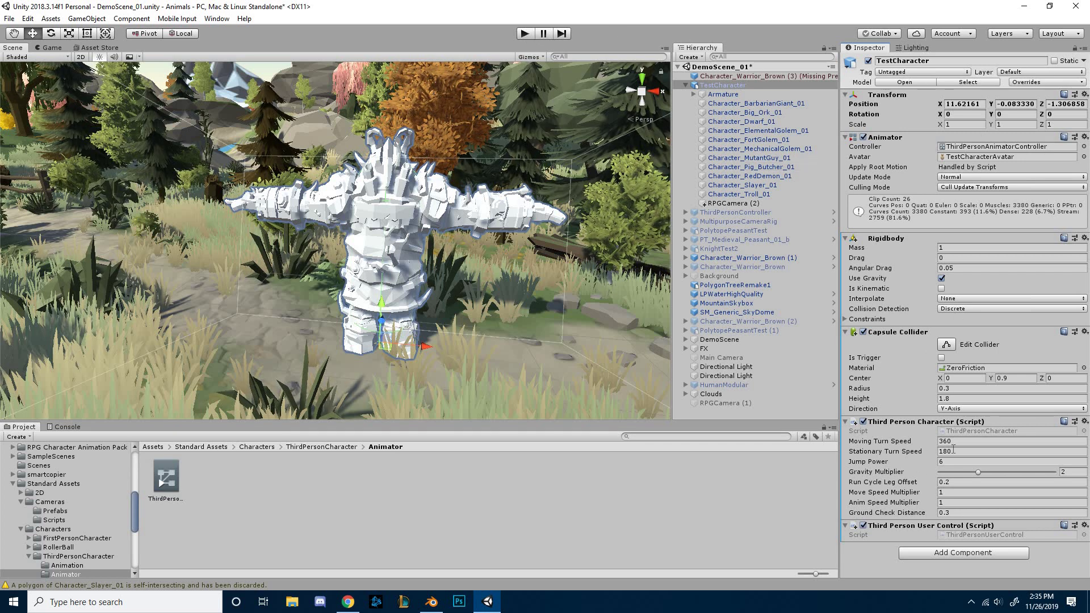
{"action": "left_click", "coordinate": [522, 34]}
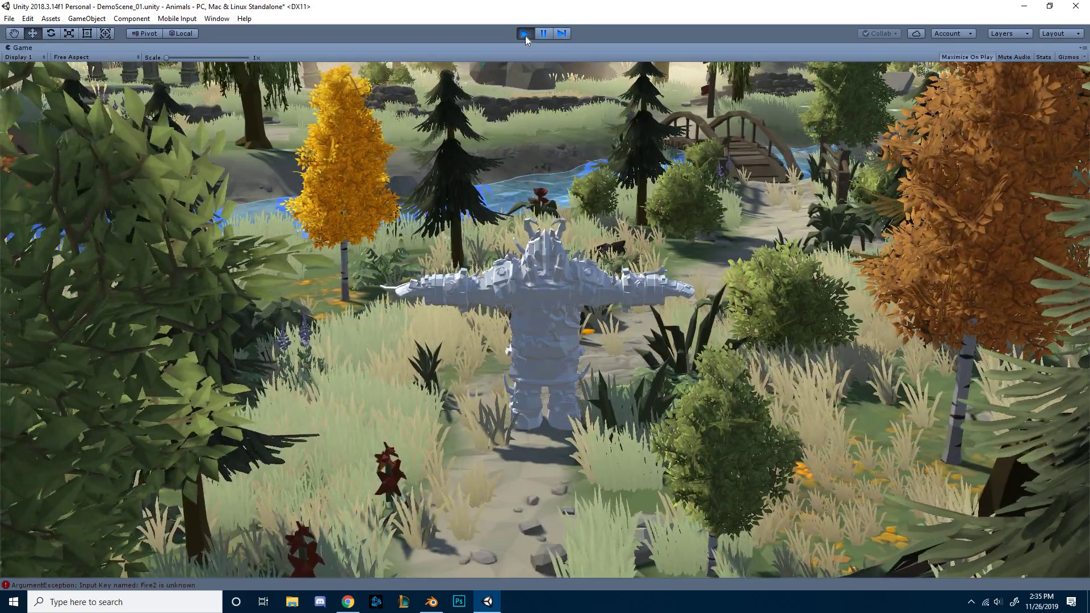
{"action": "left_click", "coordinate": [526, 34]}
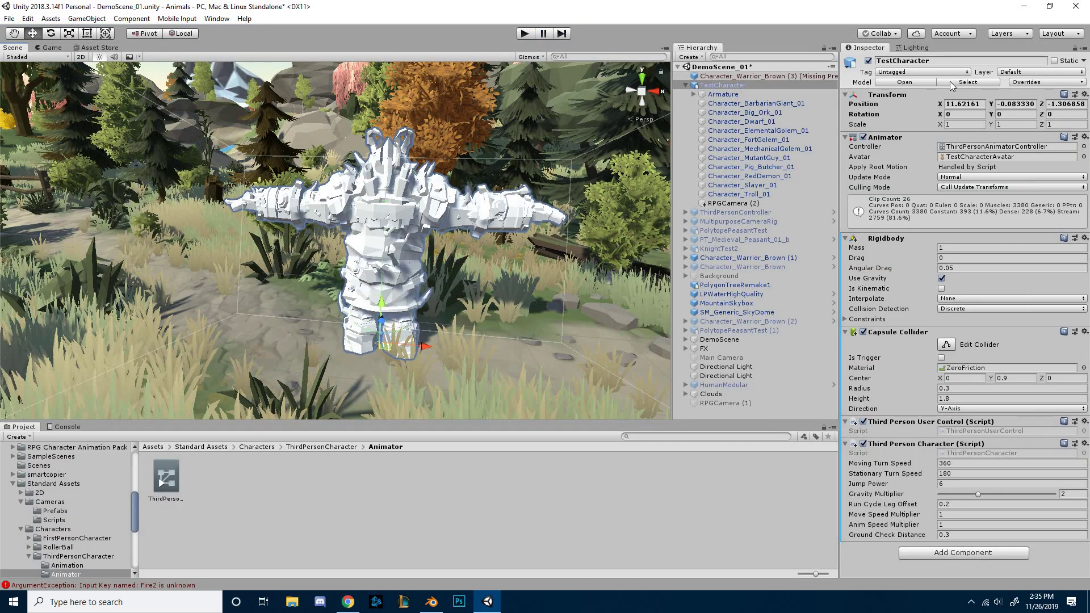
Set the TestCharacter model's rig animation type to Humanoid and apply the import settings.
{"action": "left_click", "coordinate": [950, 81]}
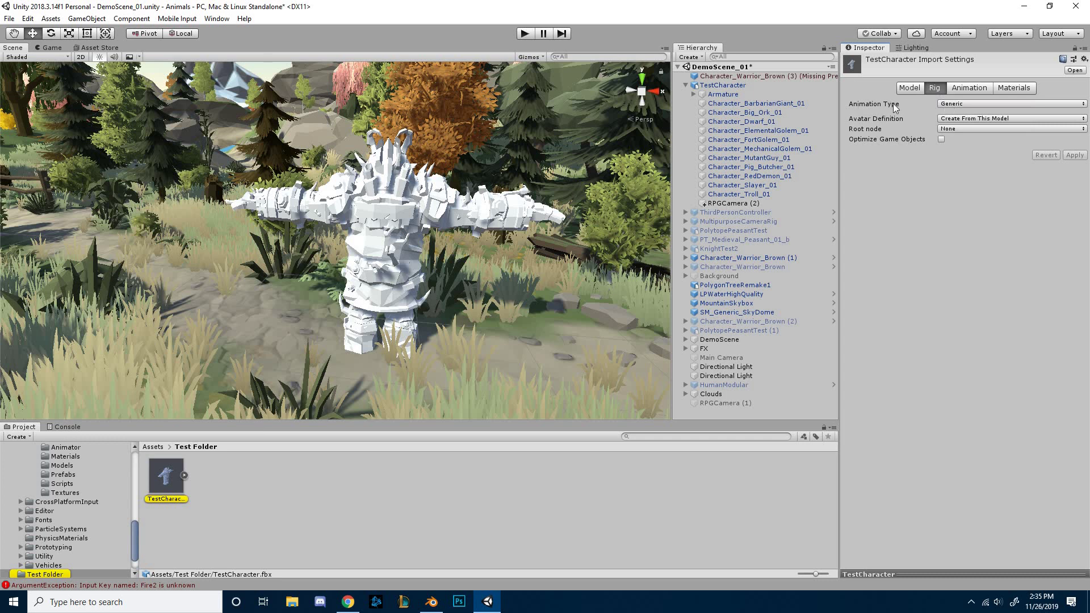
{"action": "left_click", "coordinate": [985, 104]}
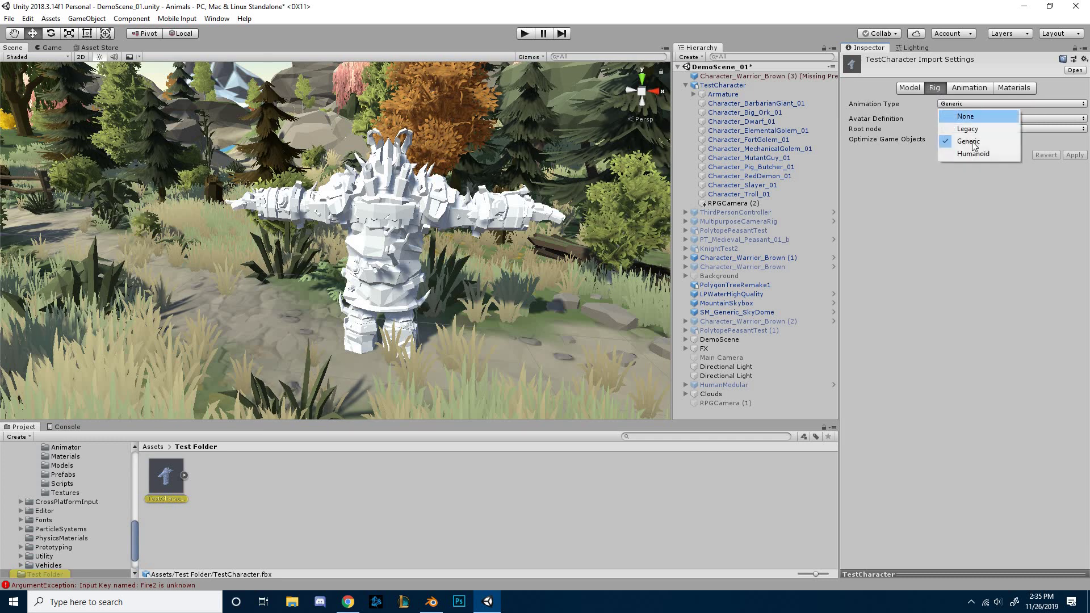
{"action": "left_click", "coordinate": [974, 155]}
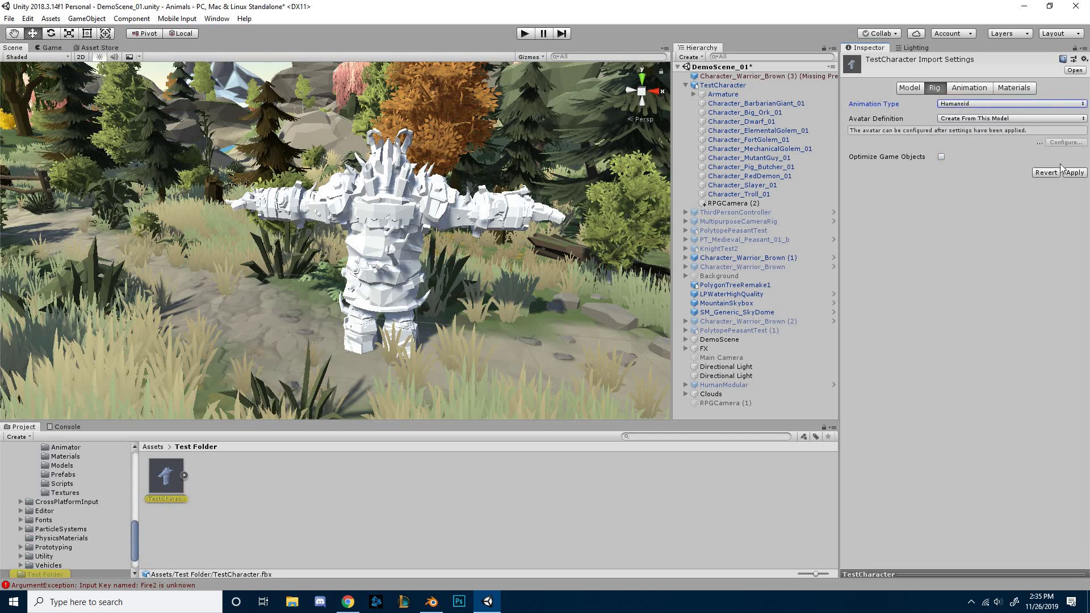
{"action": "left_click", "coordinate": [1074, 172]}
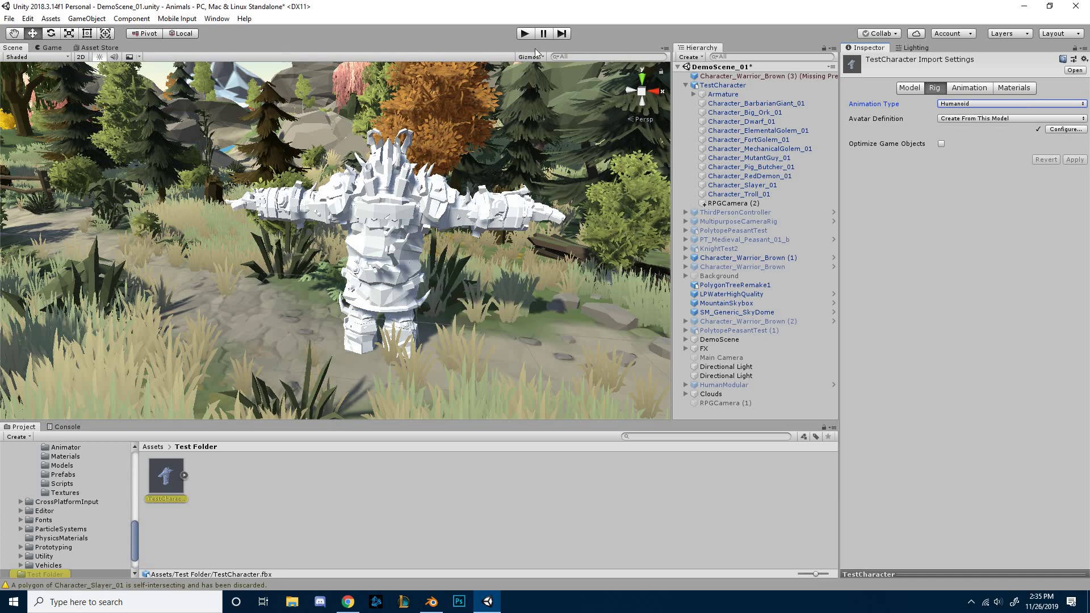
Play-test the scene by walking TestCharacter forward and sideways, and stop play mode.
{"action": "left_click", "coordinate": [526, 35]}
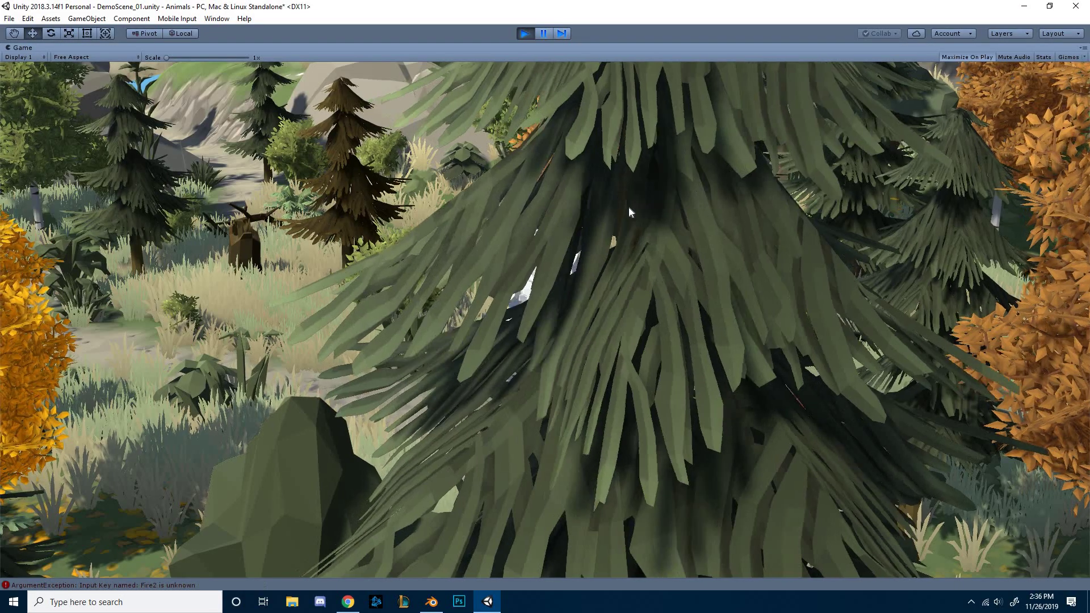
{"action": "key", "text": "w"}
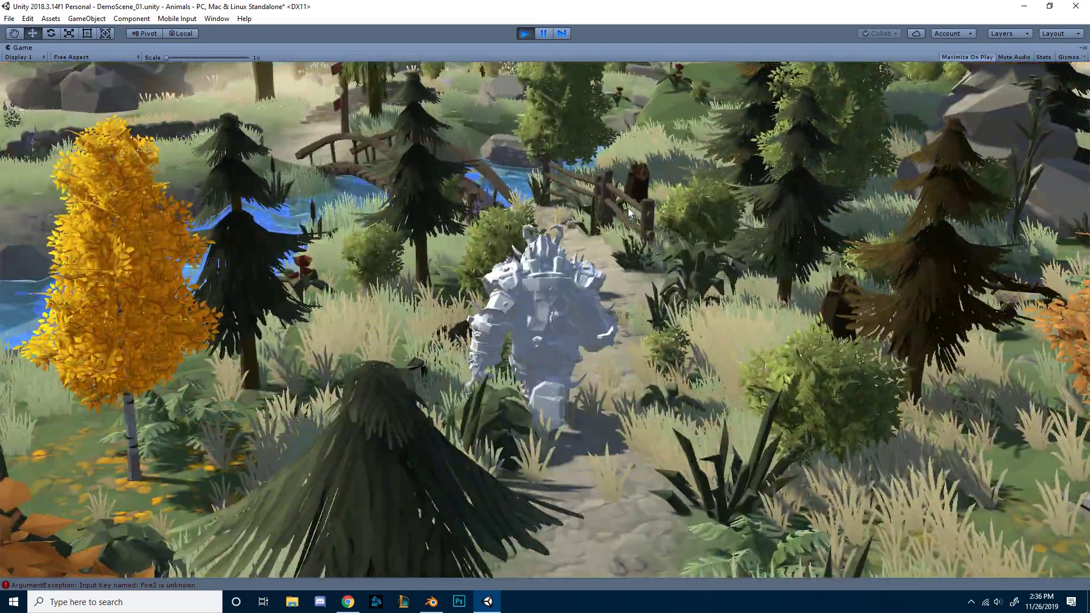
{"action": "key", "text": "a"}
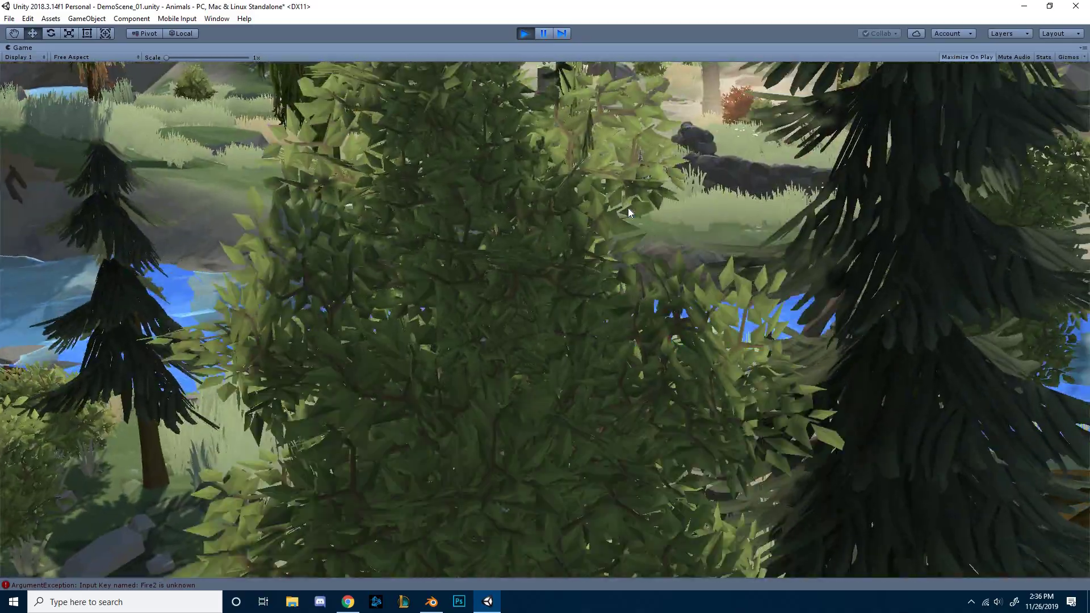
{"action": "key", "text": "w"}
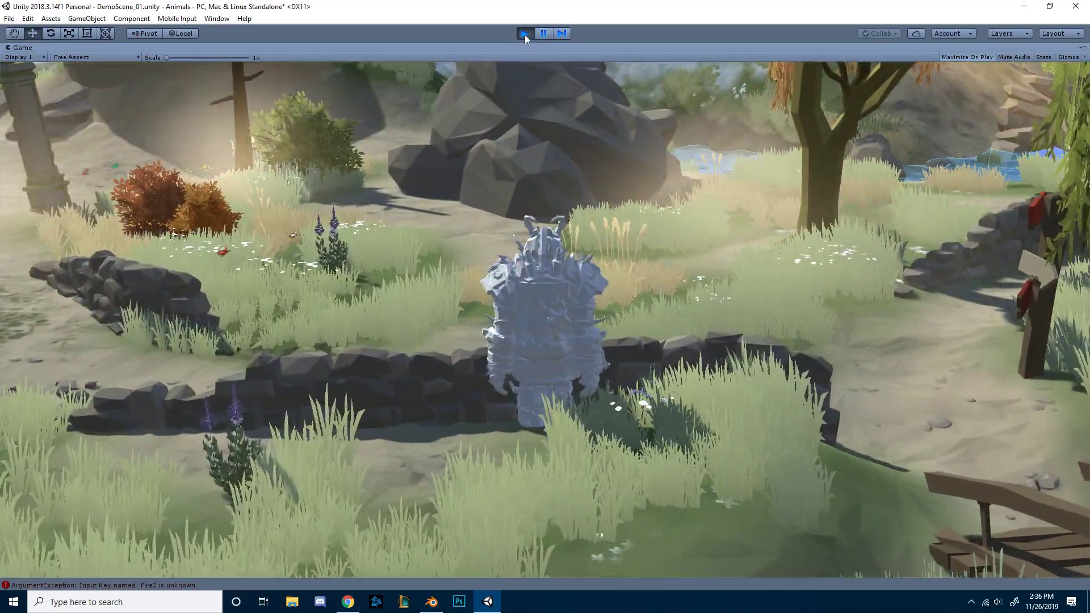
{"action": "left_click", "coordinate": [525, 35]}
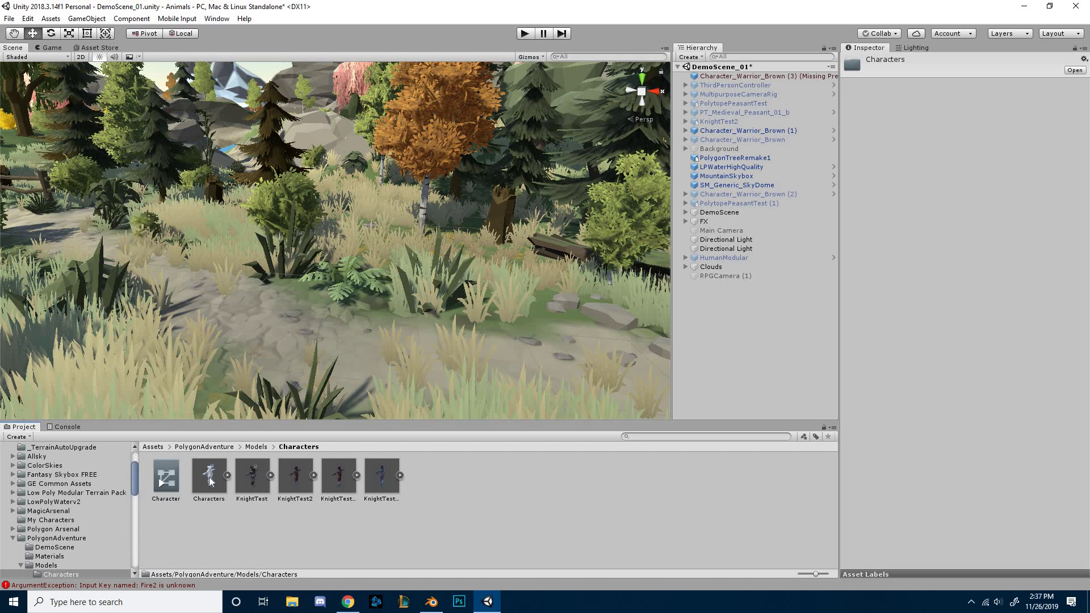
Install the FBX Exporter 2.0.3 preview package through the Package Manager and close it.
{"action": "left_click", "coordinate": [214, 19]}
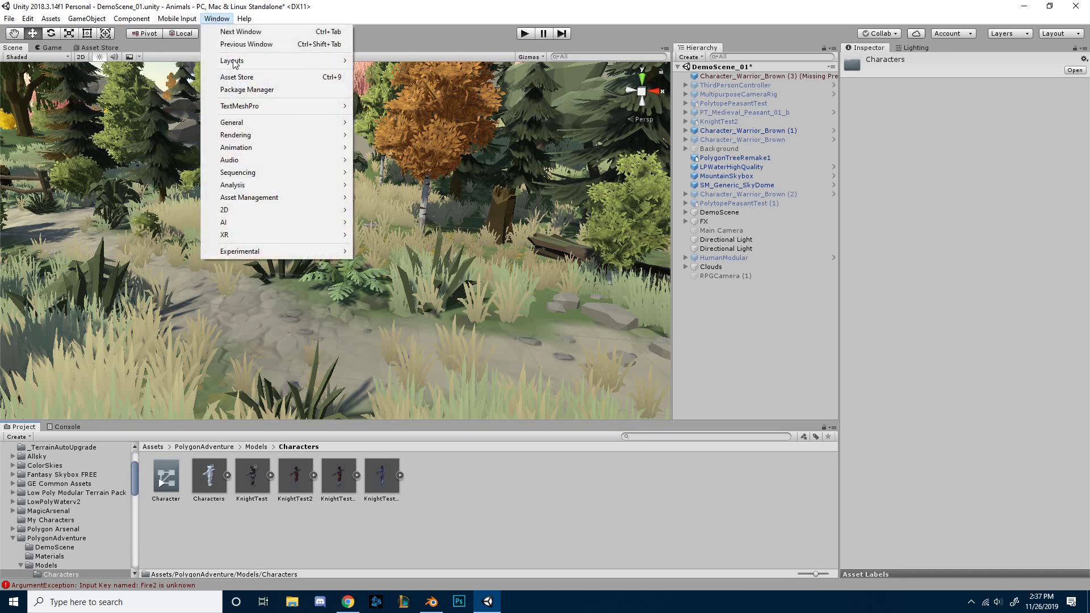
{"action": "left_click", "coordinate": [249, 89]}
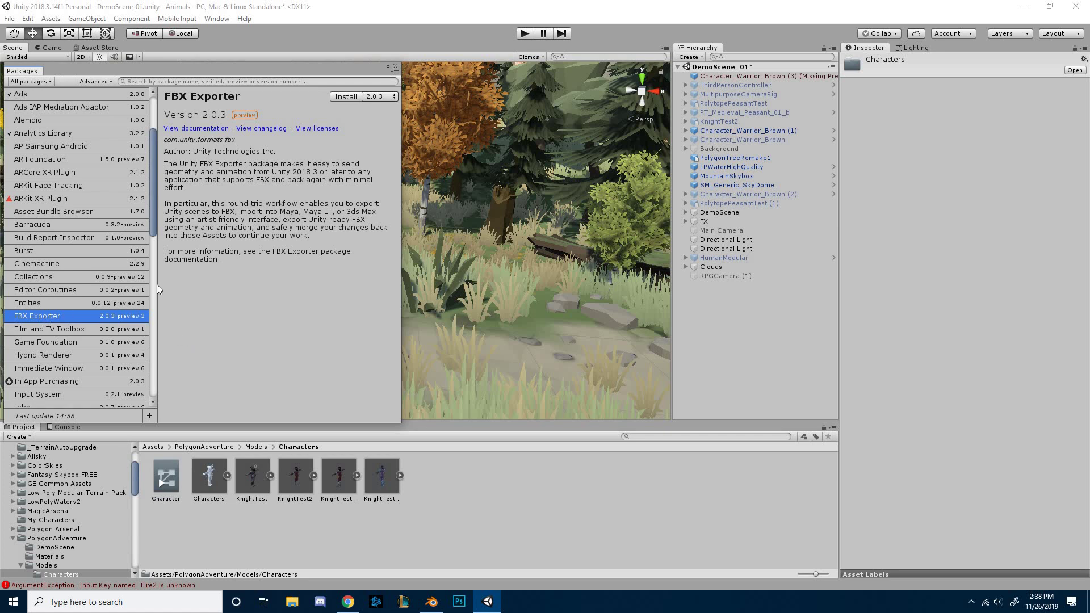
{"action": "left_click", "coordinate": [342, 97]}
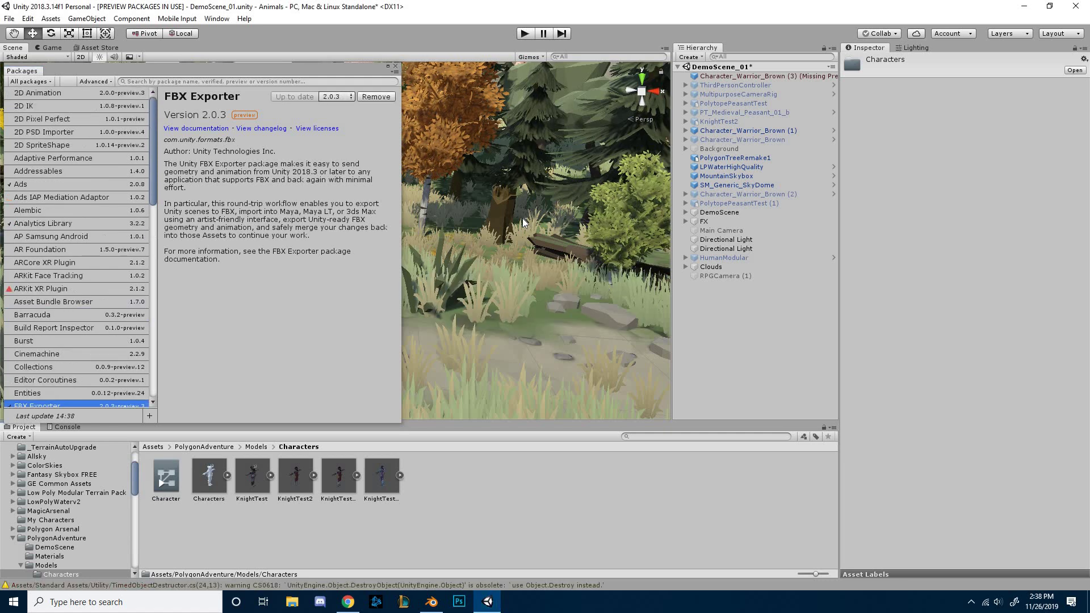
{"action": "left_click", "coordinate": [396, 67]}
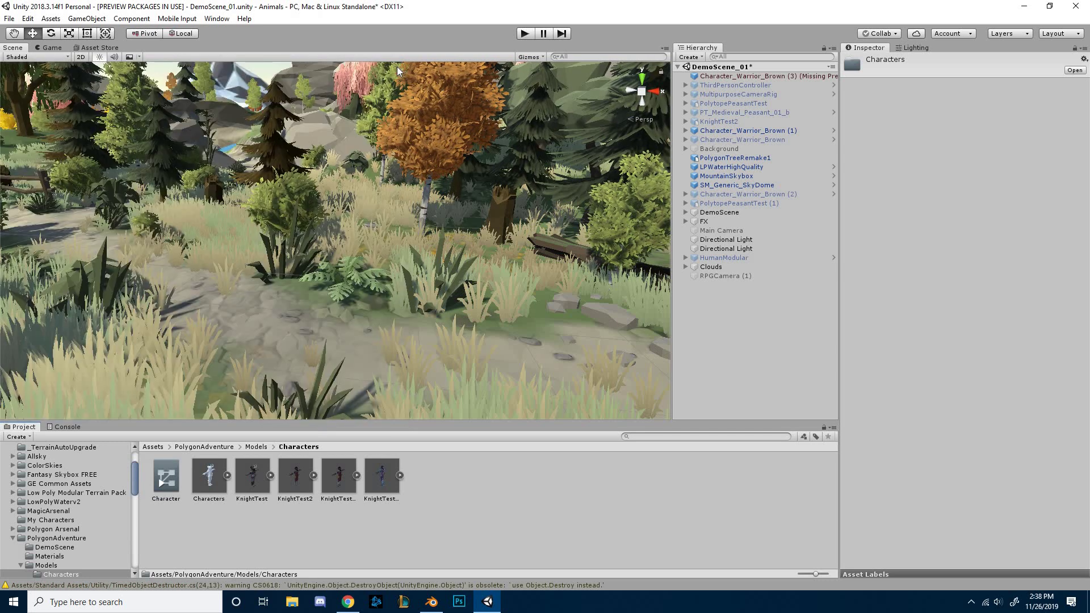
Export the Characters model from PolygonAdventure/Models/Characters into Test Folder as a binary FBX including models and animation.
{"action": "left_click", "coordinate": [214, 481]}
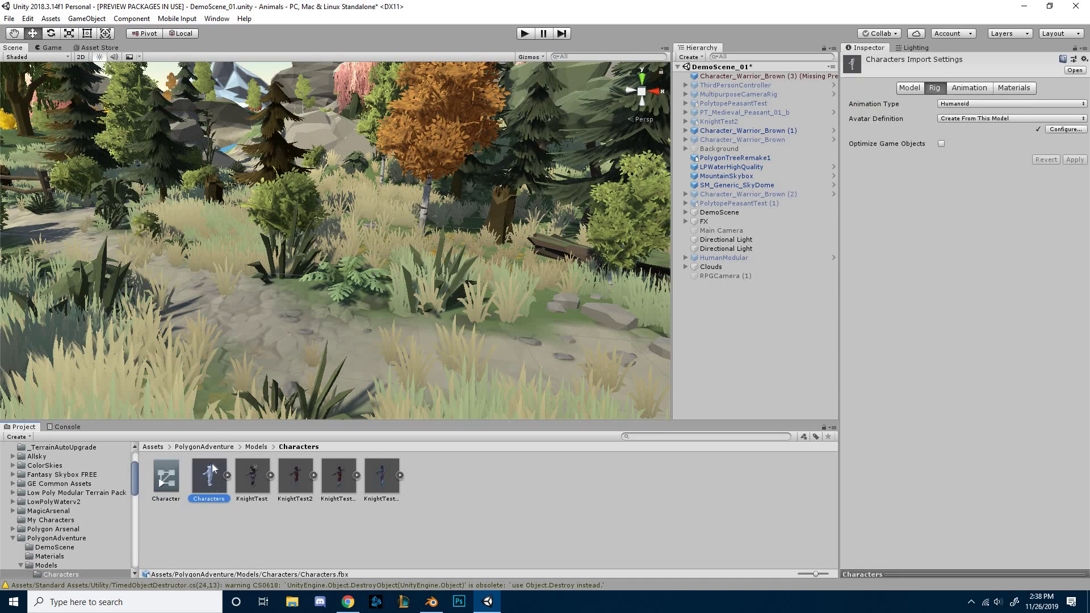
{"action": "left_click", "coordinate": [95, 20]}
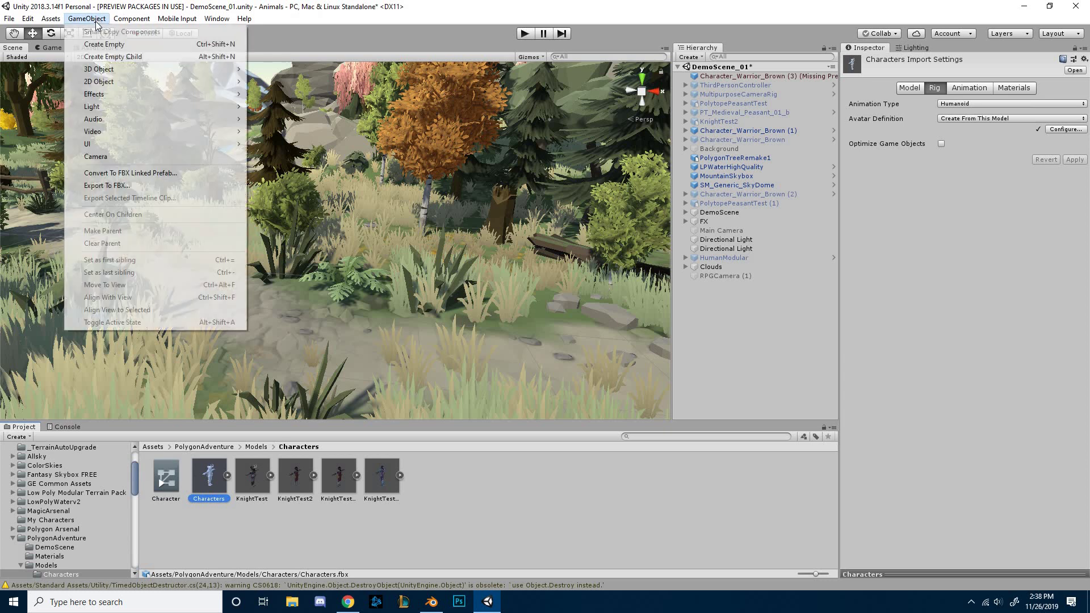
{"action": "left_click", "coordinate": [106, 186]}
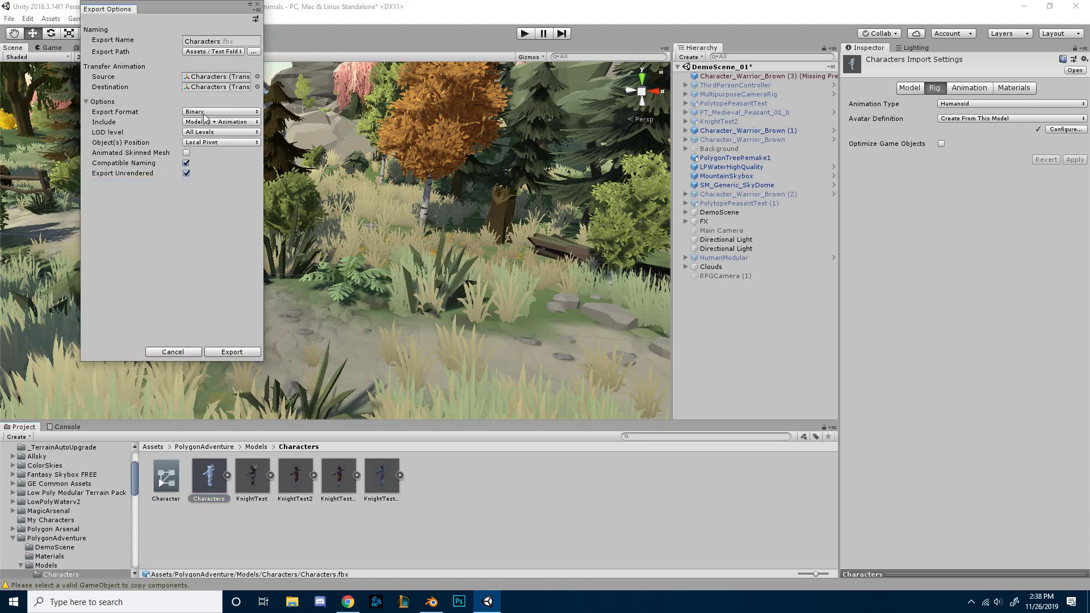
{"action": "left_click", "coordinate": [203, 113]}
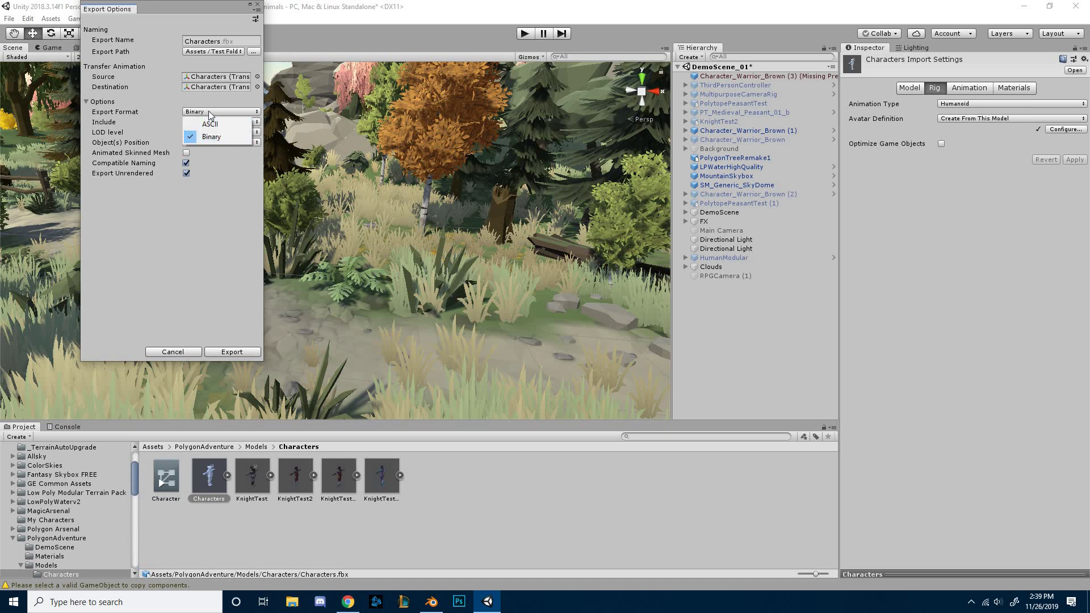
{"action": "left_click", "coordinate": [209, 111]}
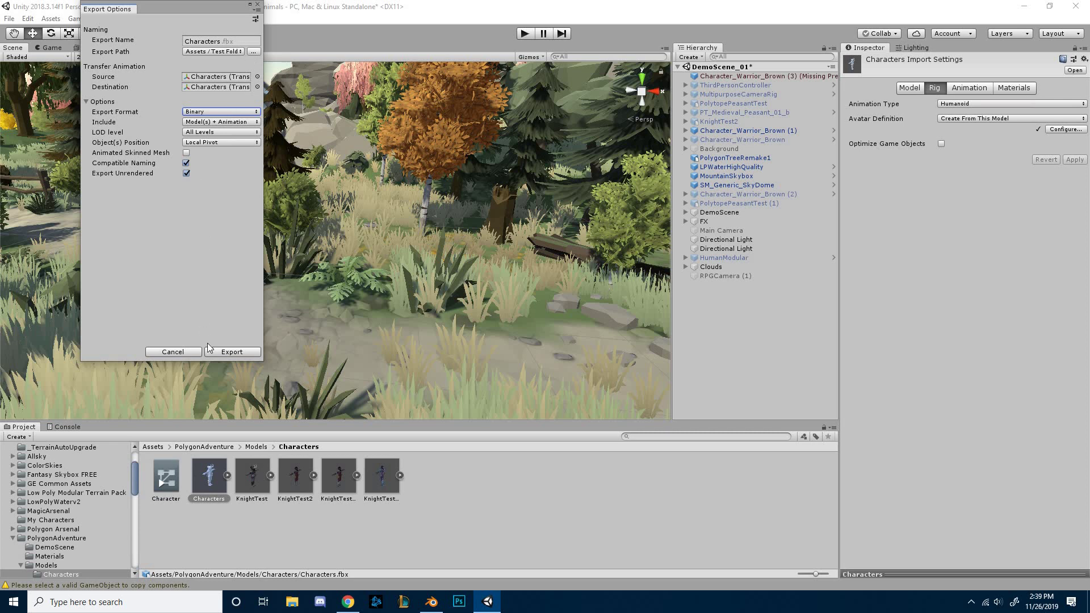
{"action": "left_click", "coordinate": [224, 353]}
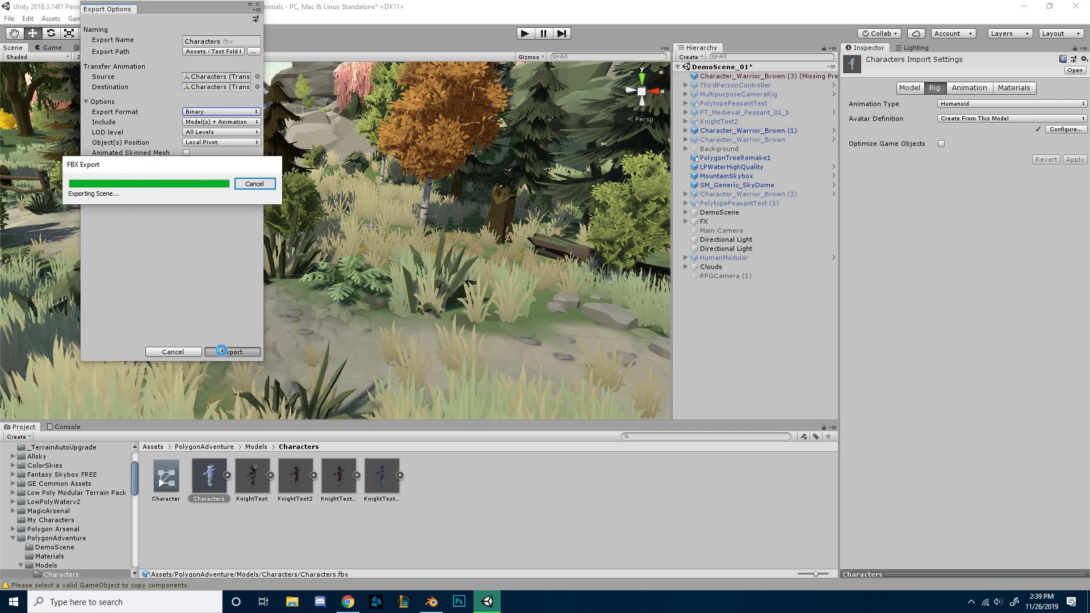
{"action": "key", "text": "Return"}
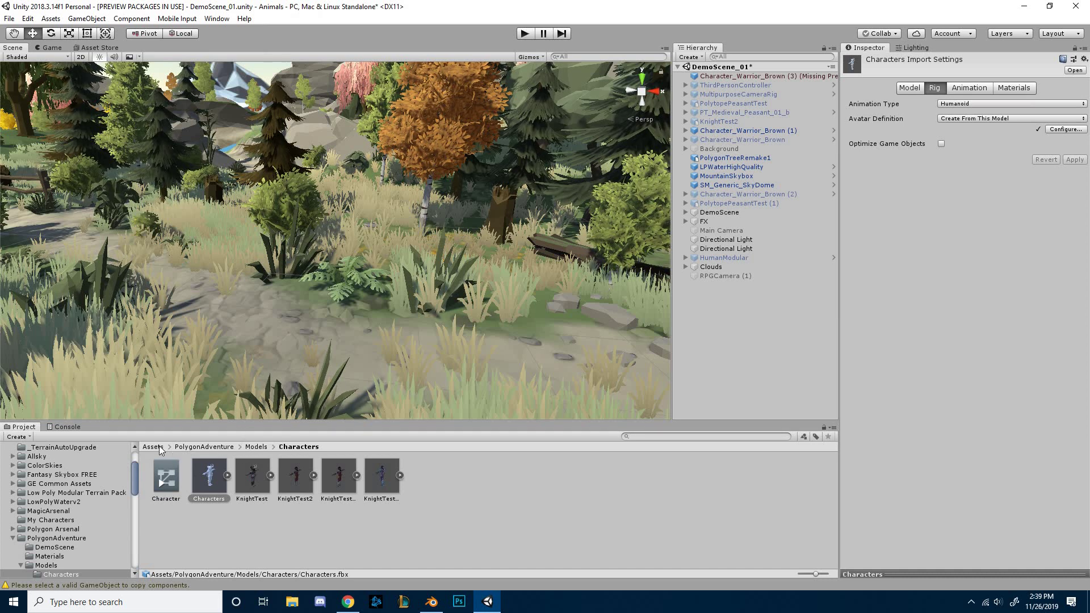
Switch to Blender and import Characters.fbx from the project's Test Folder.
{"action": "left_click", "coordinate": [433, 606]}
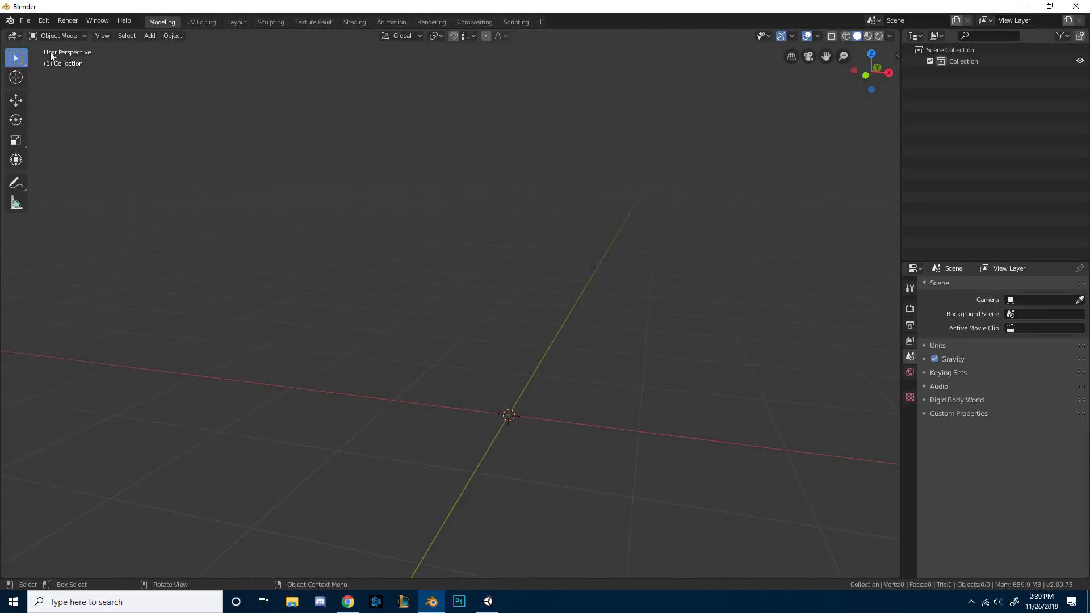
{"action": "left_click", "coordinate": [26, 21]}
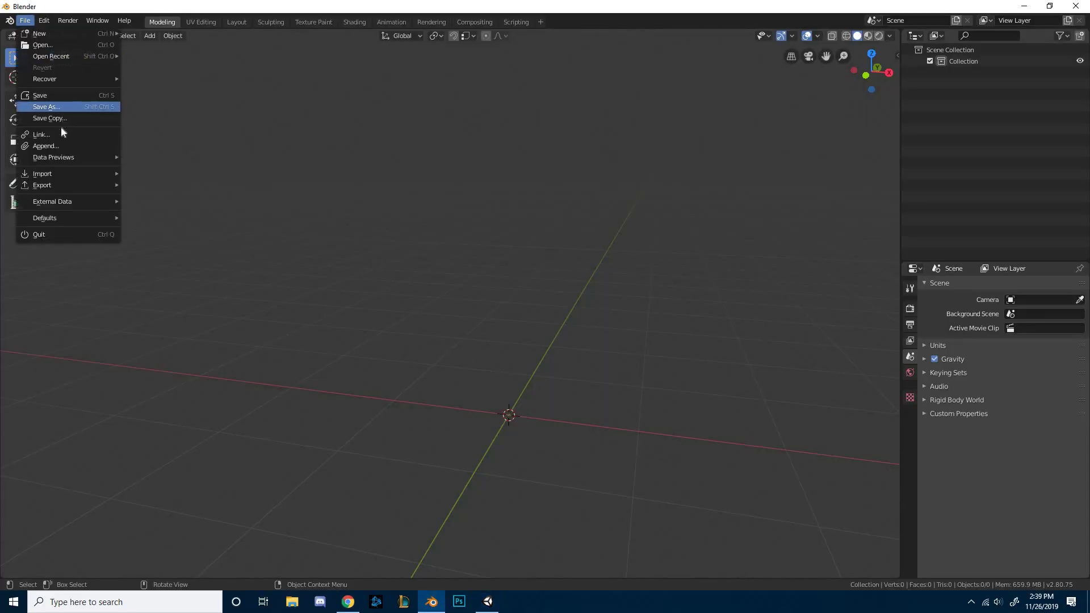
{"action": "mouse_move", "coordinate": [76, 175]}
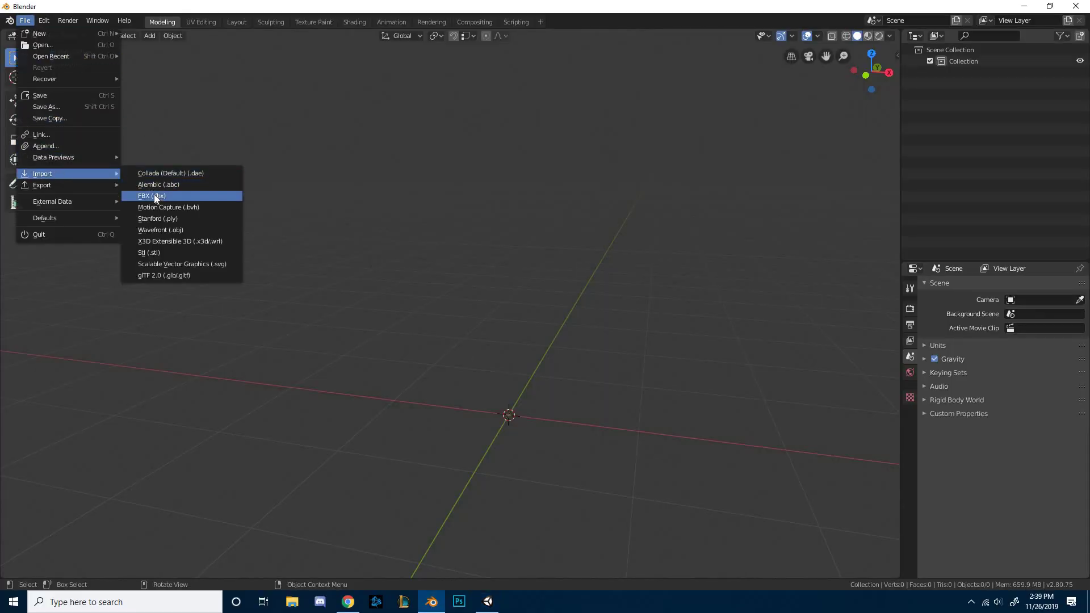
{"action": "left_click", "coordinate": [154, 196]}
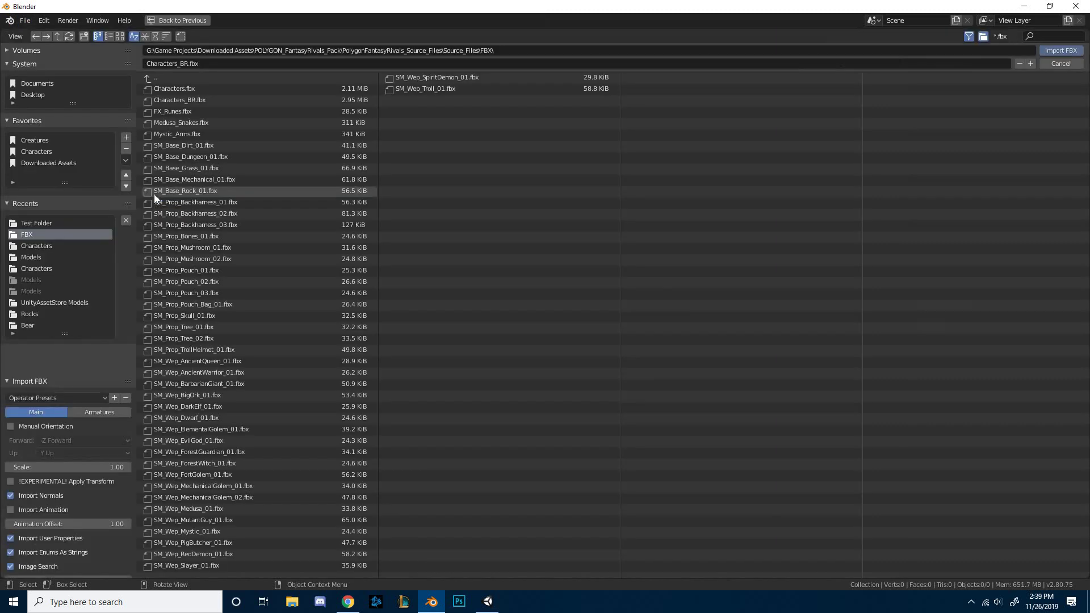
{"action": "left_click", "coordinate": [34, 224]}
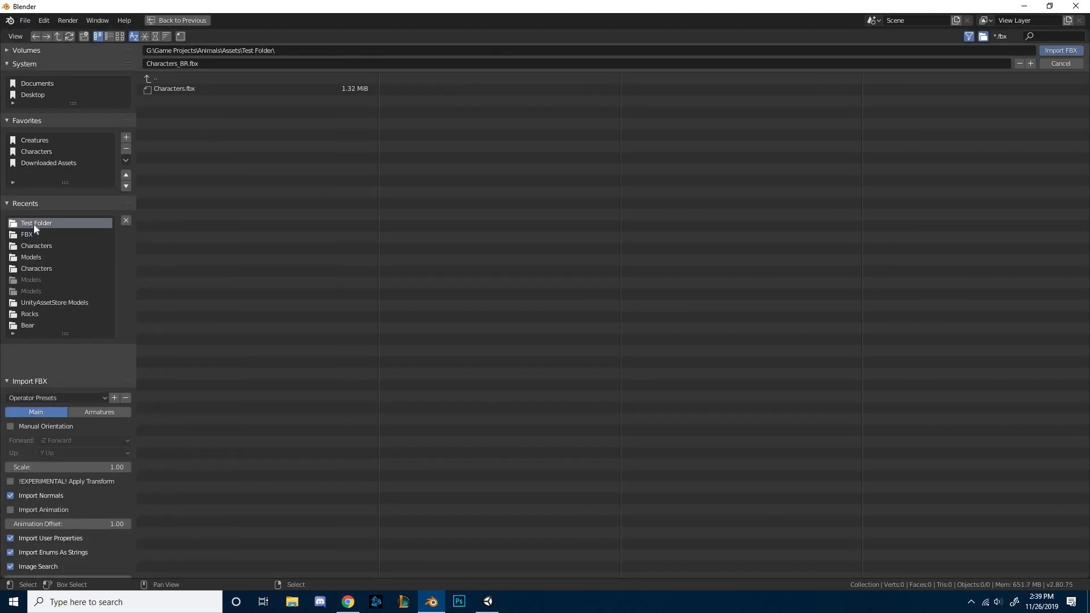
{"action": "double_click", "coordinate": [176, 90]}
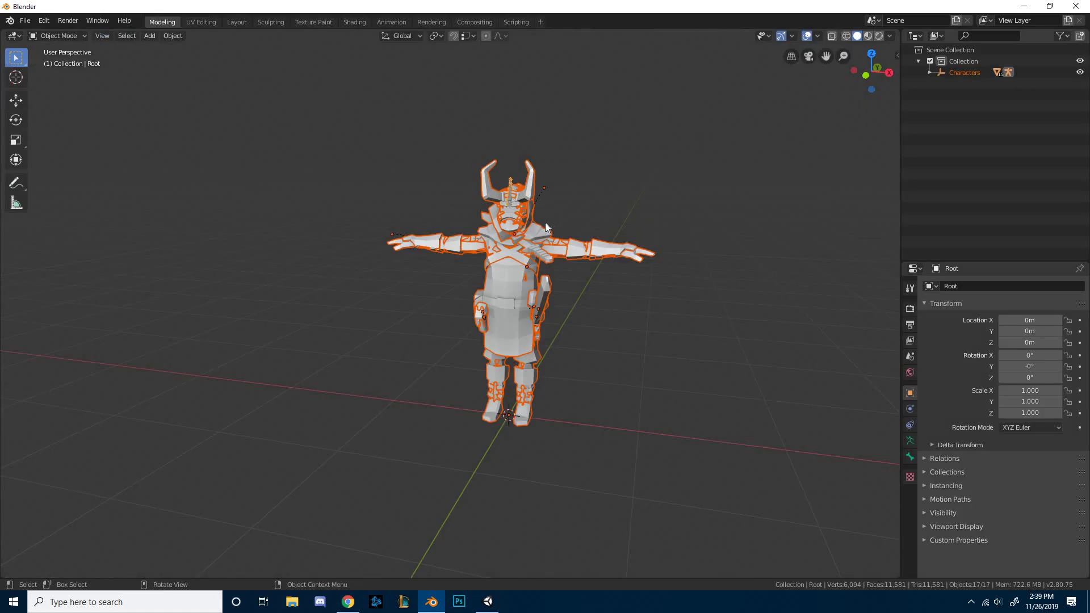
Delete all objects of the imported Characters model from the scene.
{"action": "middle_click_drag", "start_coordinate": [546, 224], "coordinate": [612, 229]}
{"action": "key", "text": "x"}
{"action": "left_click", "coordinate": [488, 205]}
Set up a new FBX import with Force Connect Children disabled and Automatic Bone Orientation enabled for armatures.
{"action": "left_click", "coordinate": [25, 23]}
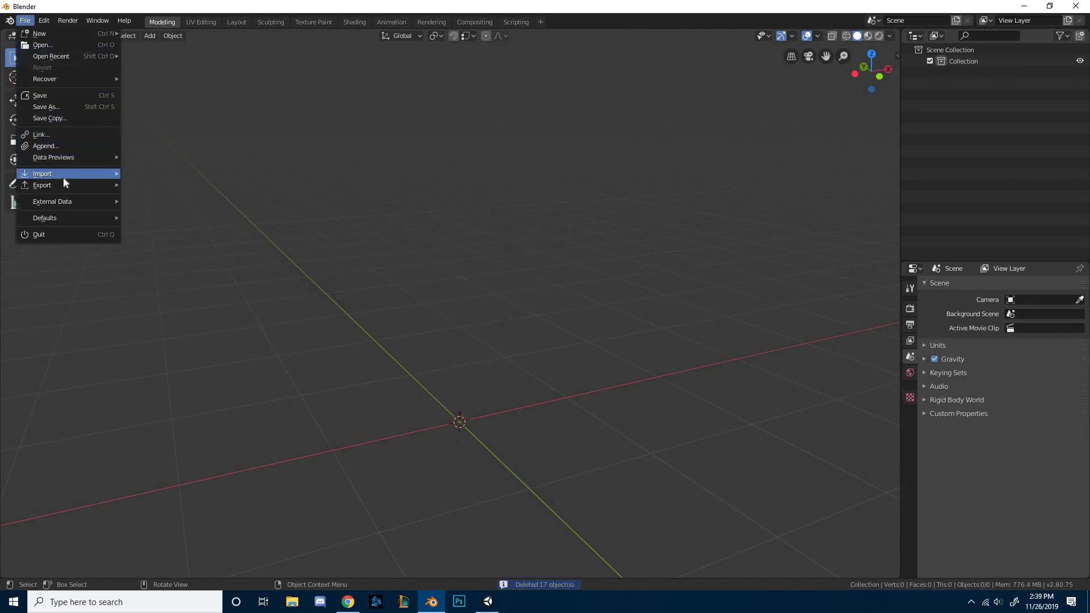
{"action": "mouse_move", "coordinate": [63, 185]}
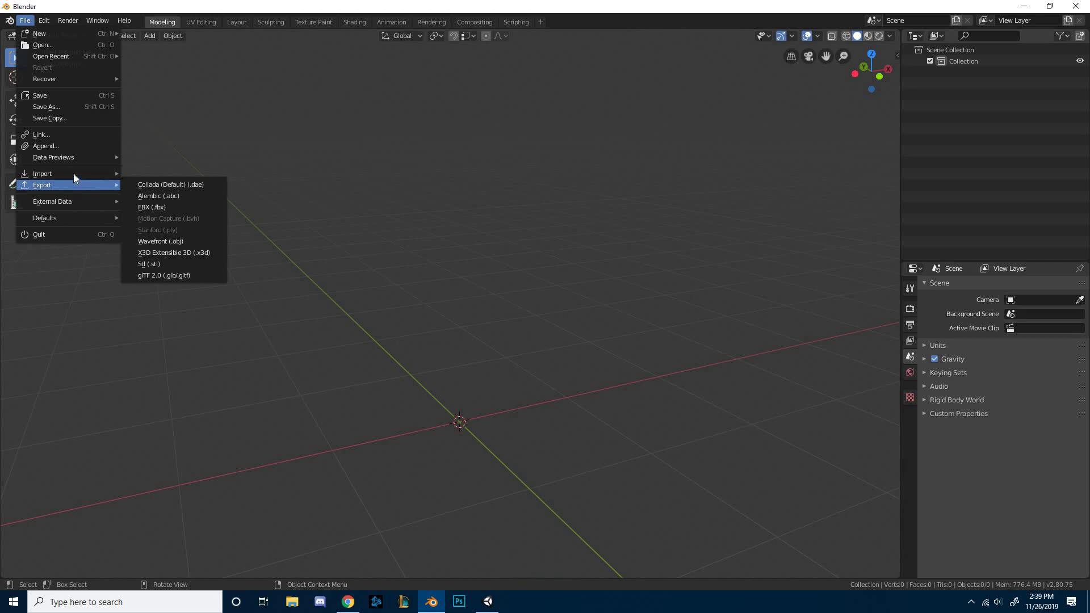
{"action": "left_click", "coordinate": [167, 195]}
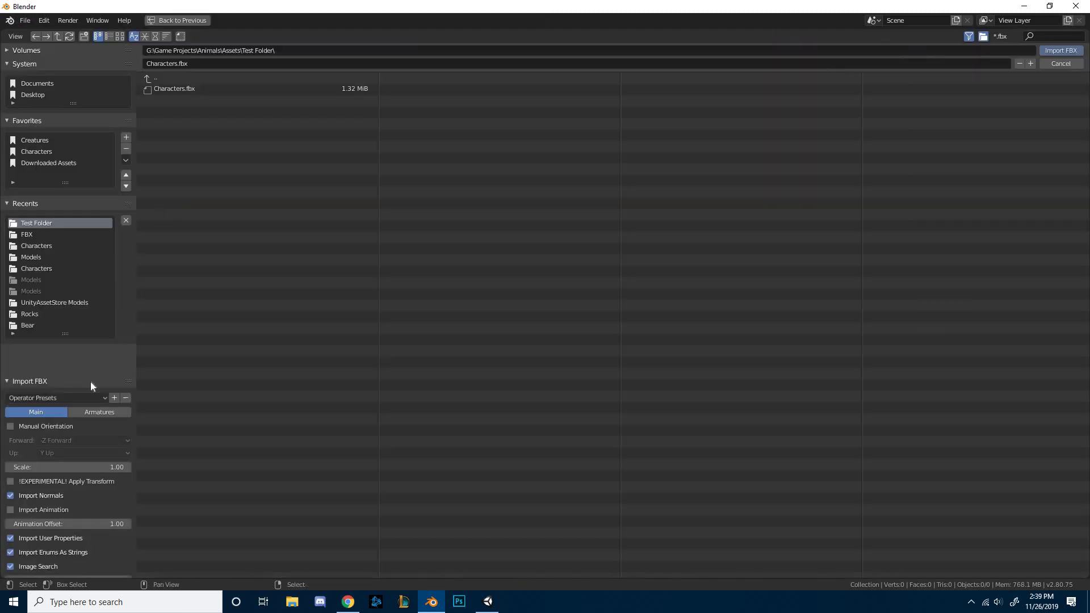
{"action": "left_click", "coordinate": [64, 399]}
{"action": "left_click", "coordinate": [57, 437]}
{"action": "left_click", "coordinate": [96, 412]}
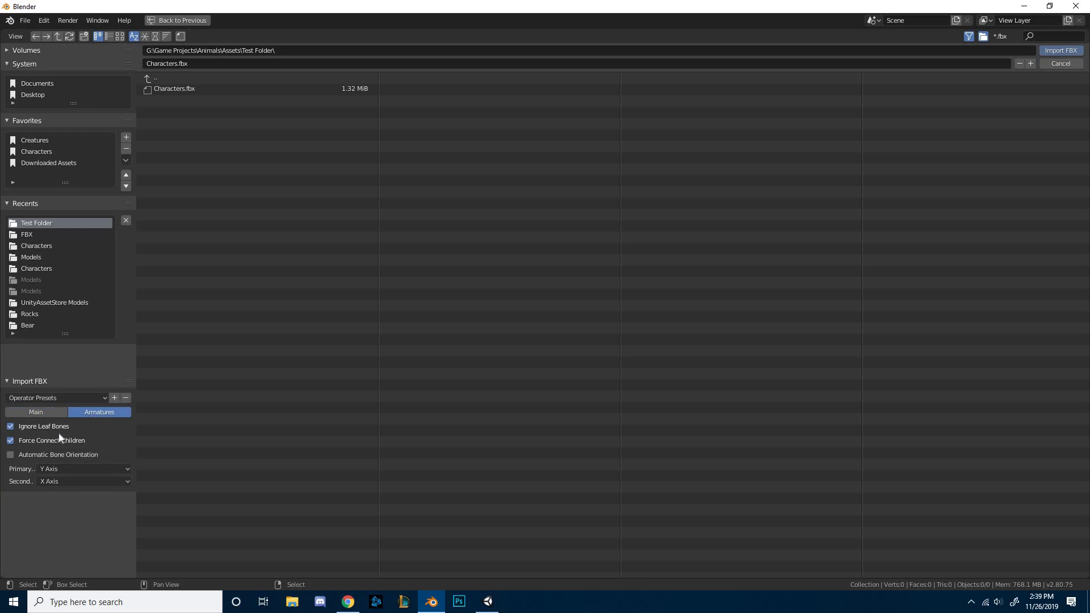
{"action": "left_click", "coordinate": [10, 441]}
{"action": "left_click", "coordinate": [11, 457]}
Check the main and armature import options, import Characters.fbx from Test Folder, and view the character from the front.
{"action": "left_click", "coordinate": [169, 92]}
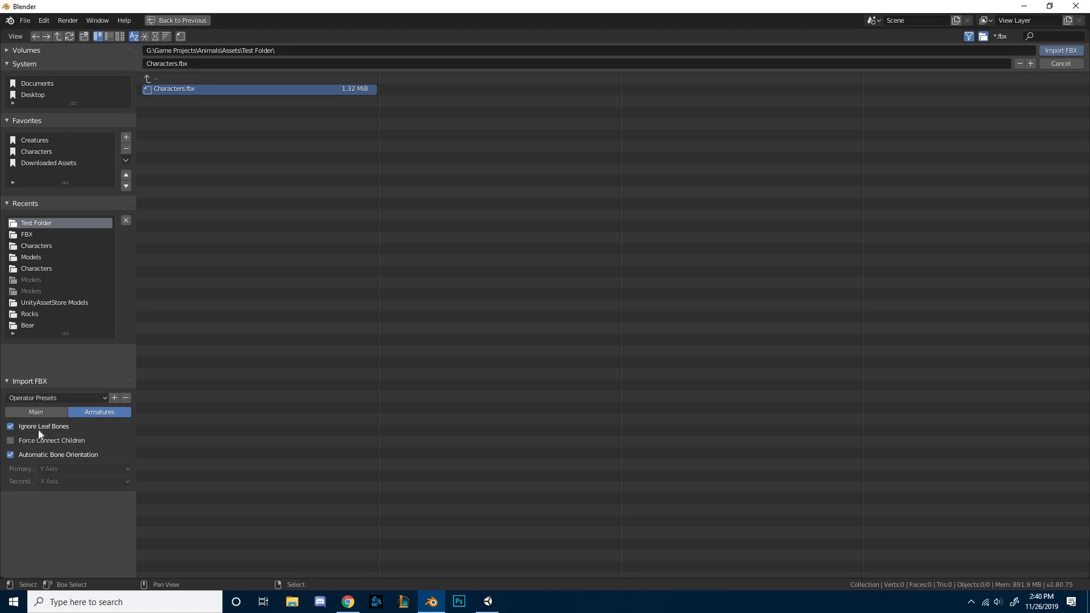
{"action": "left_click", "coordinate": [19, 415]}
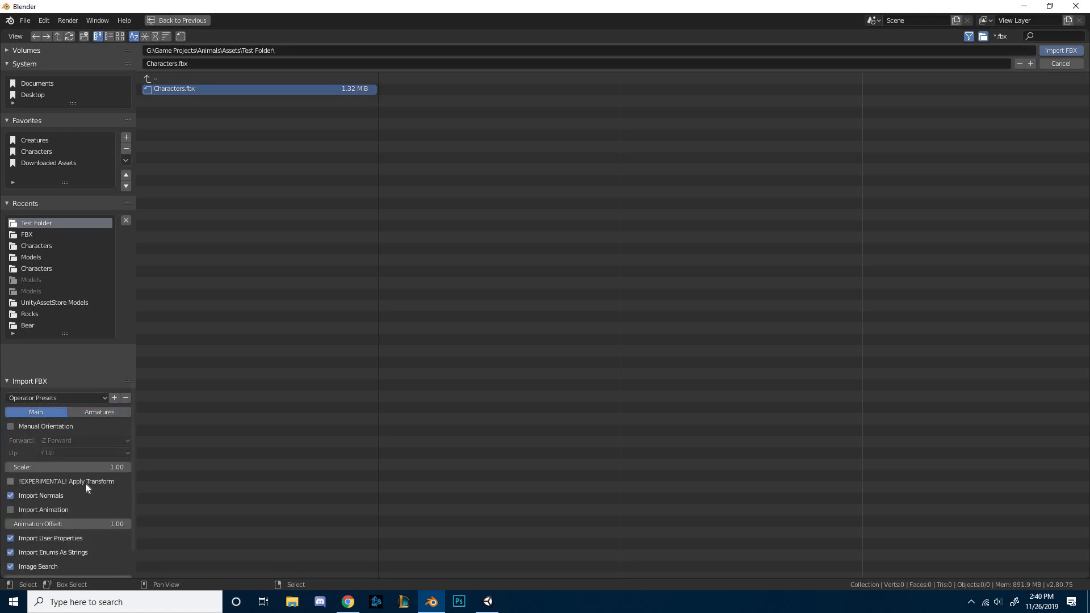
{"action": "left_click", "coordinate": [126, 412]}
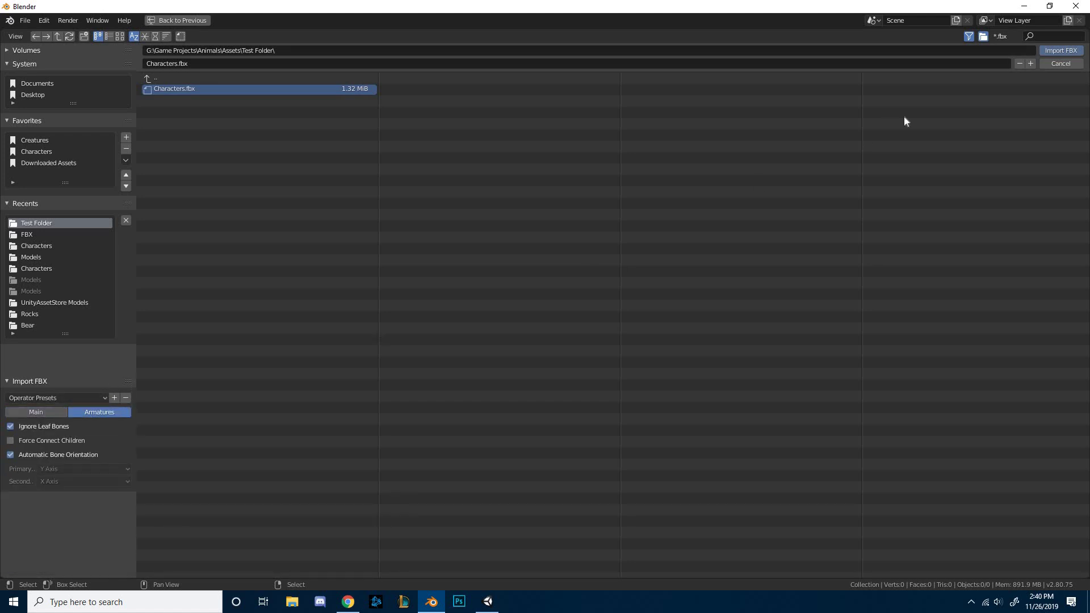
{"action": "left_click", "coordinate": [1054, 53]}
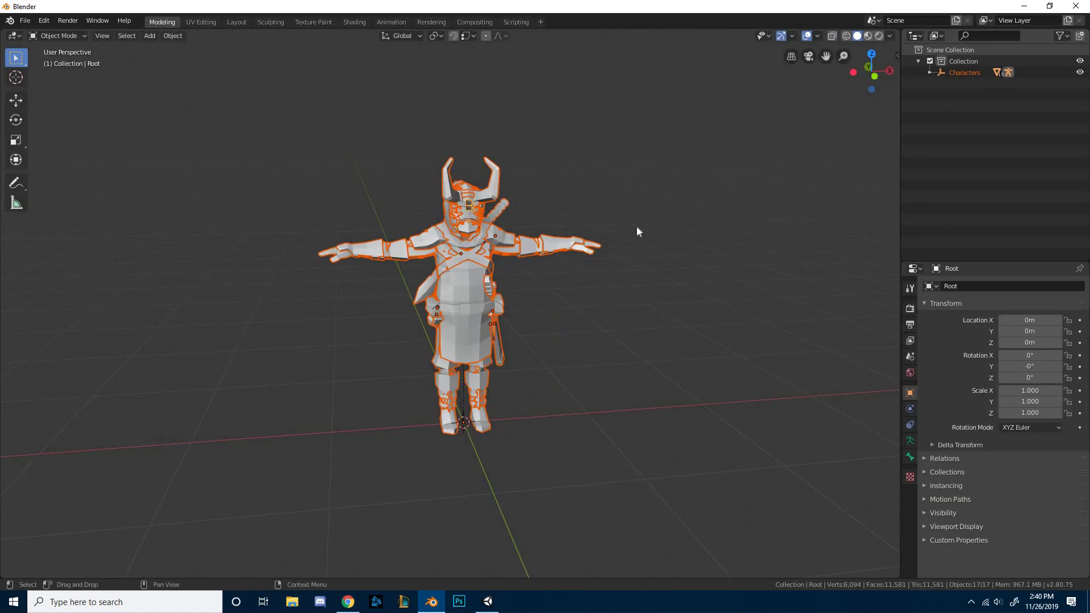
{"action": "middle_click_drag", "start_coordinate": [438, 301], "coordinate": [556, 260]}
{"action": "mouse_move", "coordinate": [479, 289]}
{"action": "middle_mouse_down"}
{"action": "mouse_move", "coordinate": [319, 301]}
{"action": "mouse_move", "coordinate": [178, 290]}
{"action": "mouse_move", "coordinate": [463, 278]}
{"action": "mouse_move", "coordinate": [472, 290]}
{"action": "middle_mouse_up"}
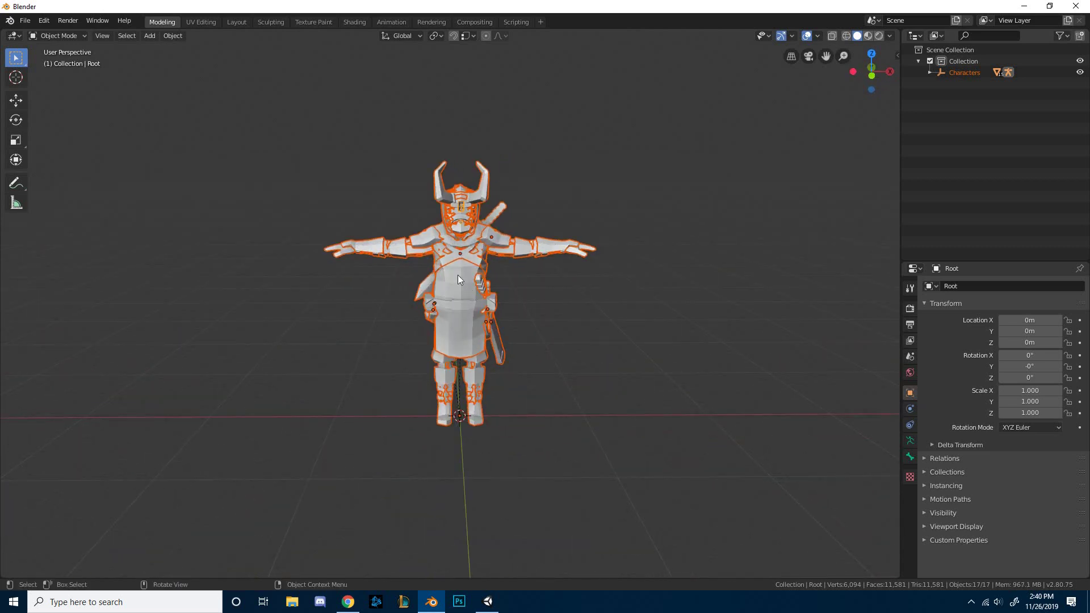
Export the character as FBX into Test Folder, overwriting Characters.fbx, with FBX Units Scale, -Z Forward and Y Up.
{"action": "left_click", "coordinate": [24, 21]}
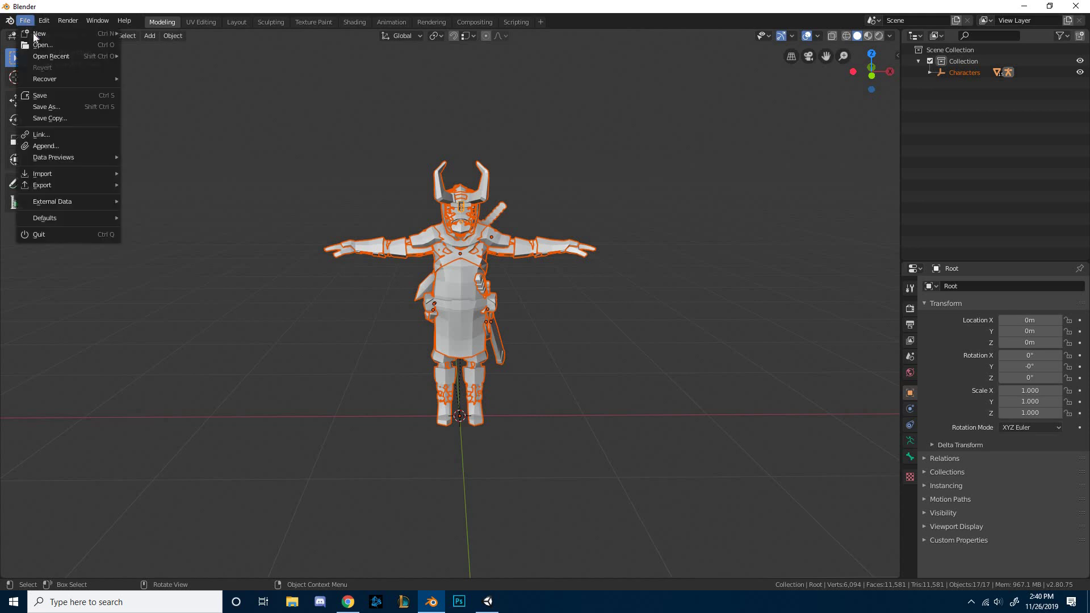
{"action": "mouse_move", "coordinate": [62, 185]}
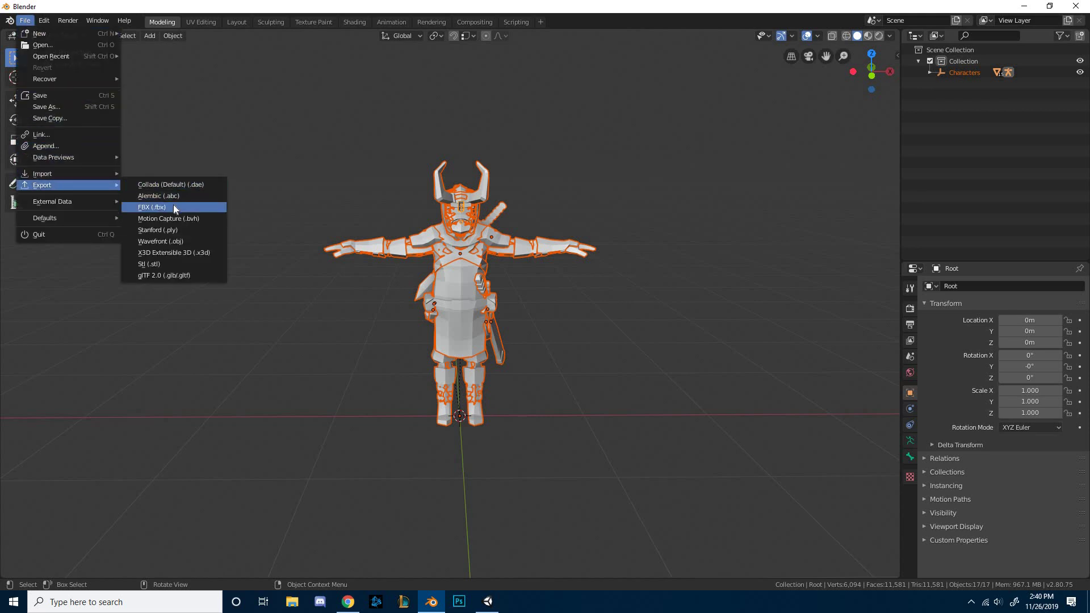
{"action": "left_click", "coordinate": [174, 208]}
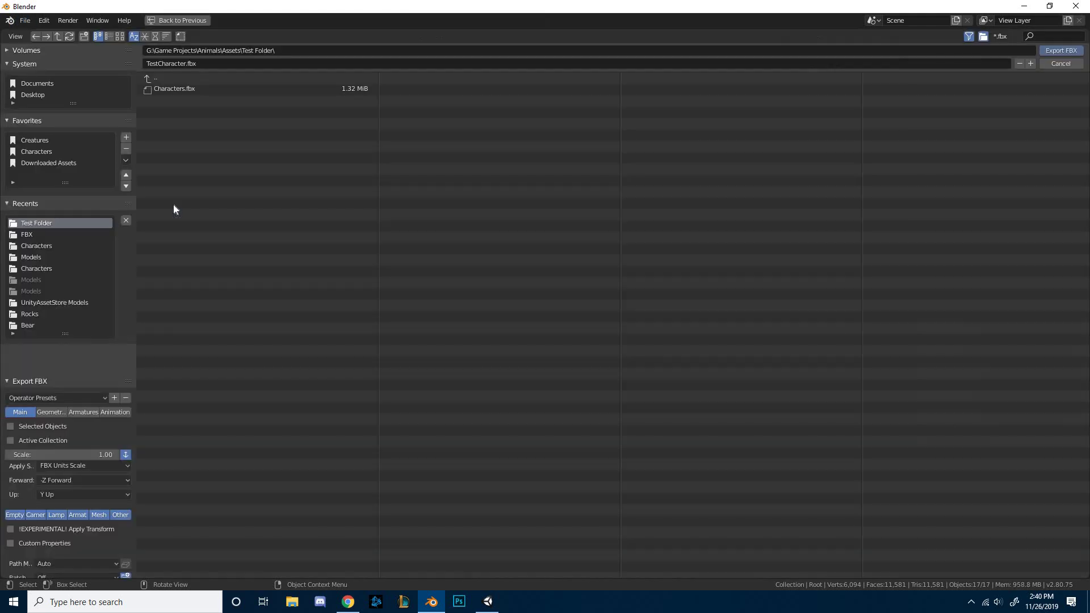
{"action": "left_click", "coordinate": [177, 90]}
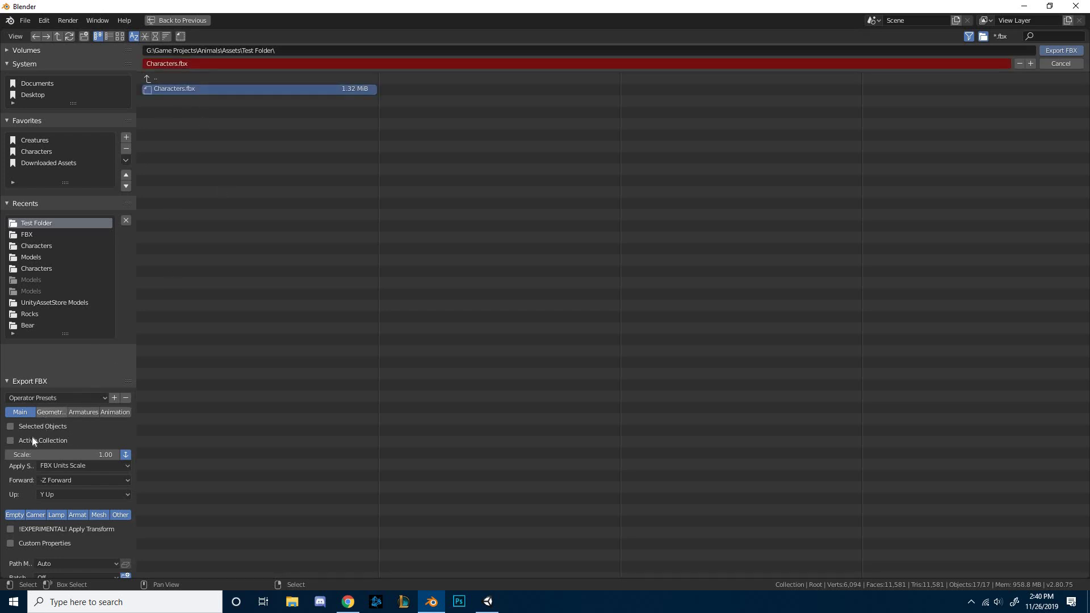
{"action": "left_click", "coordinate": [57, 398]}
{"action": "left_click", "coordinate": [59, 427]}
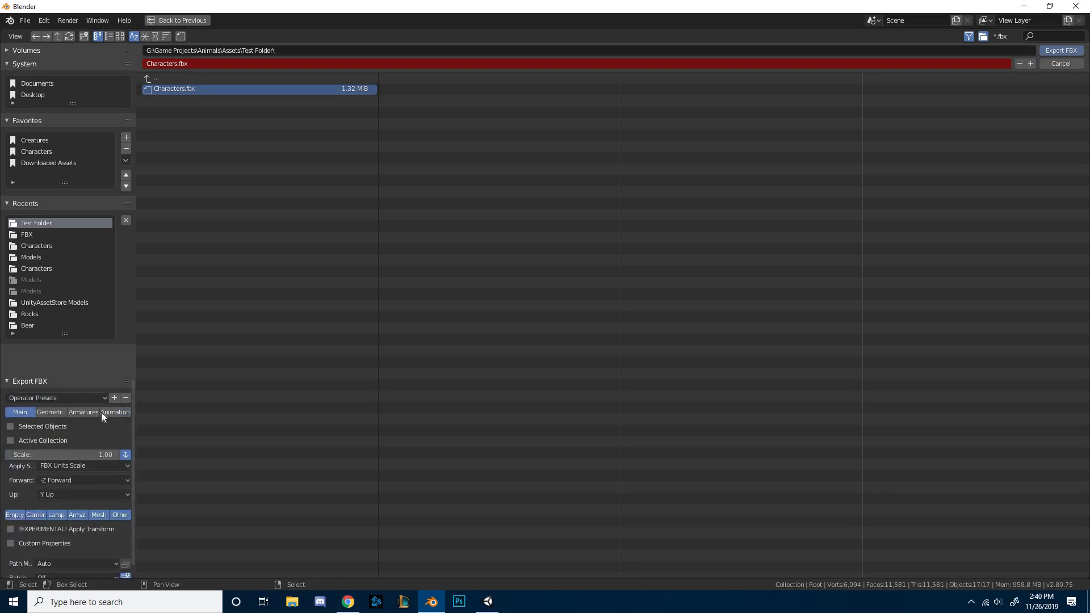
{"action": "left_click", "coordinate": [1050, 52]}
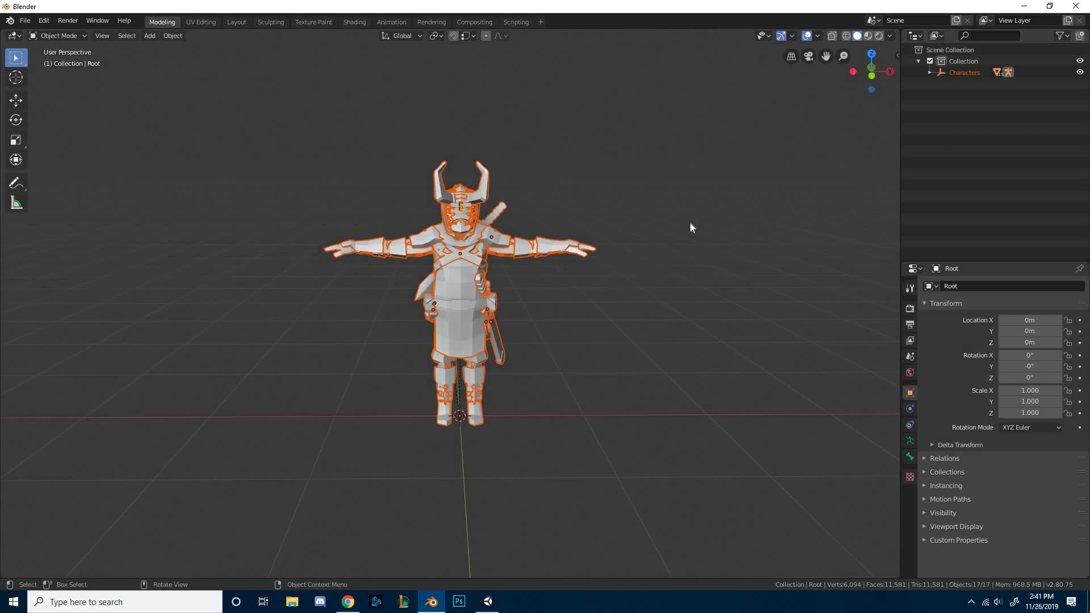